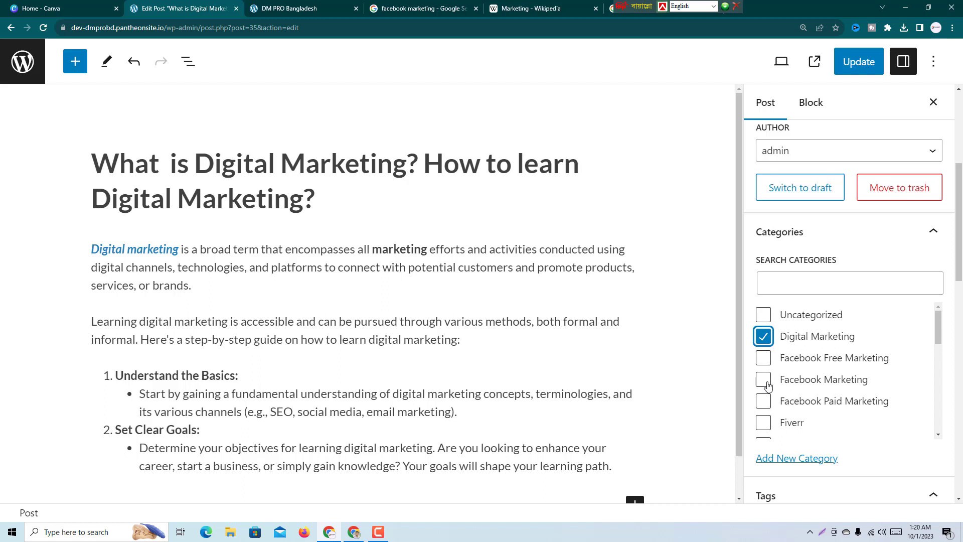
- Add the Facebook Marketing and Social Media Marketing categories to the digital marketing post and update it
left_click(764, 382)
scroll(803, 376, "down", 4)
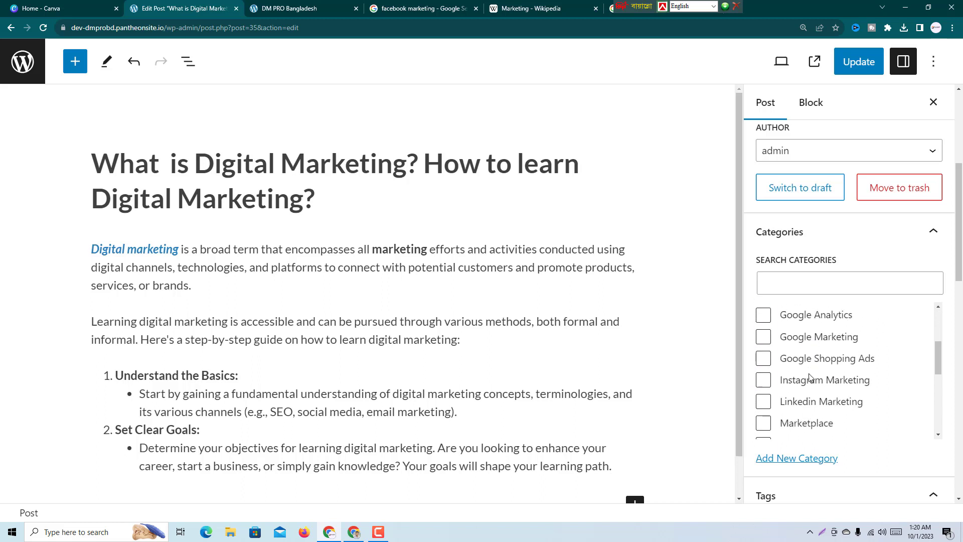
scroll(810, 379, "down", 3)
left_click(763, 354)
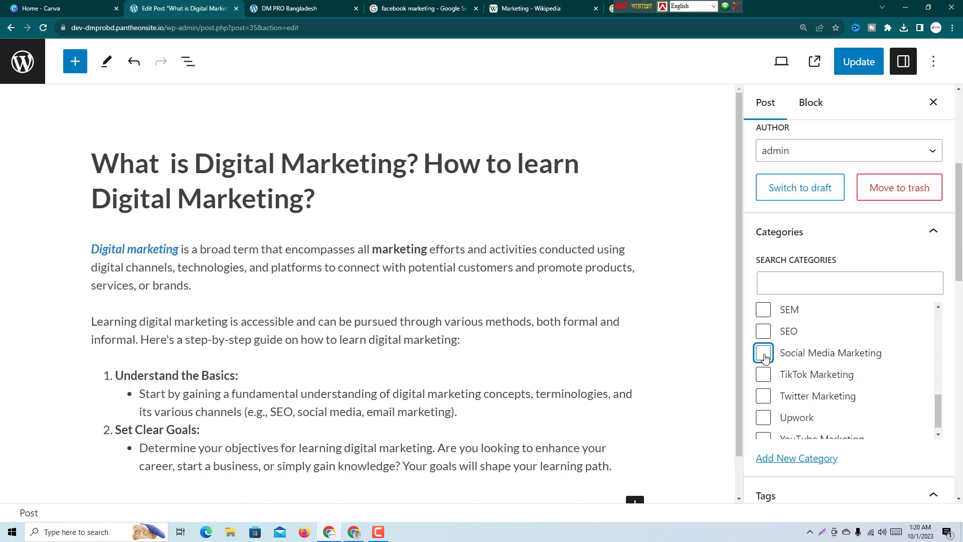
scroll(783, 381, "down", 1)
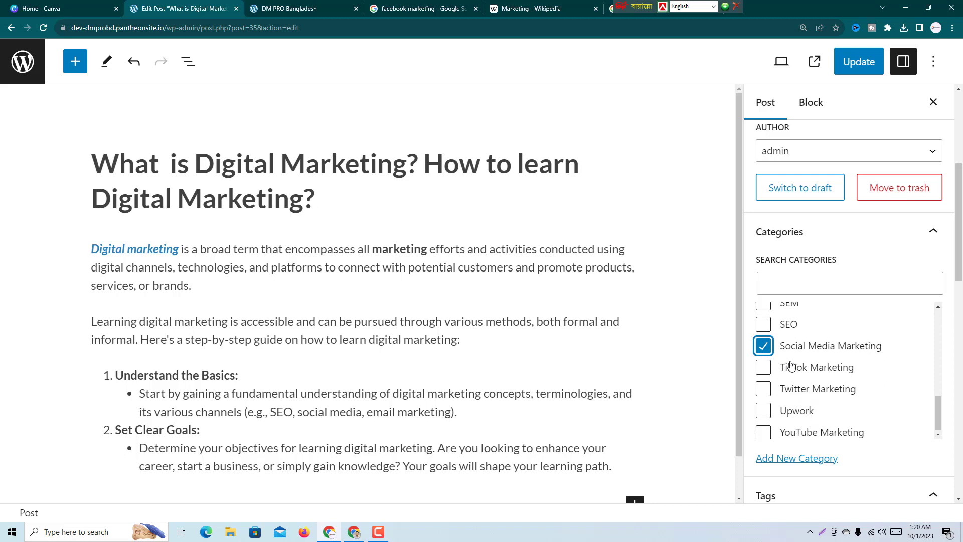
left_click(860, 63)
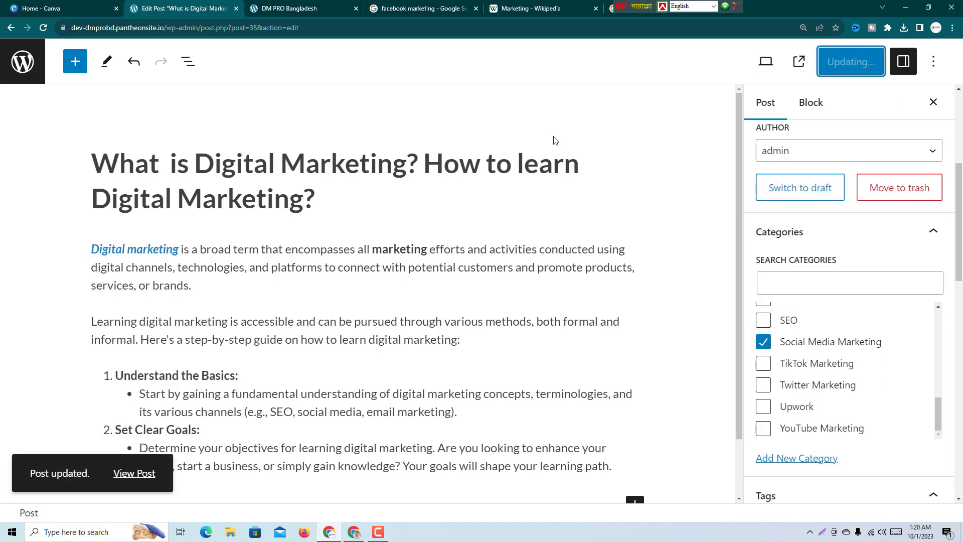
- Leave the post editor for the posts list and open the list of all users
left_click(11, 28)
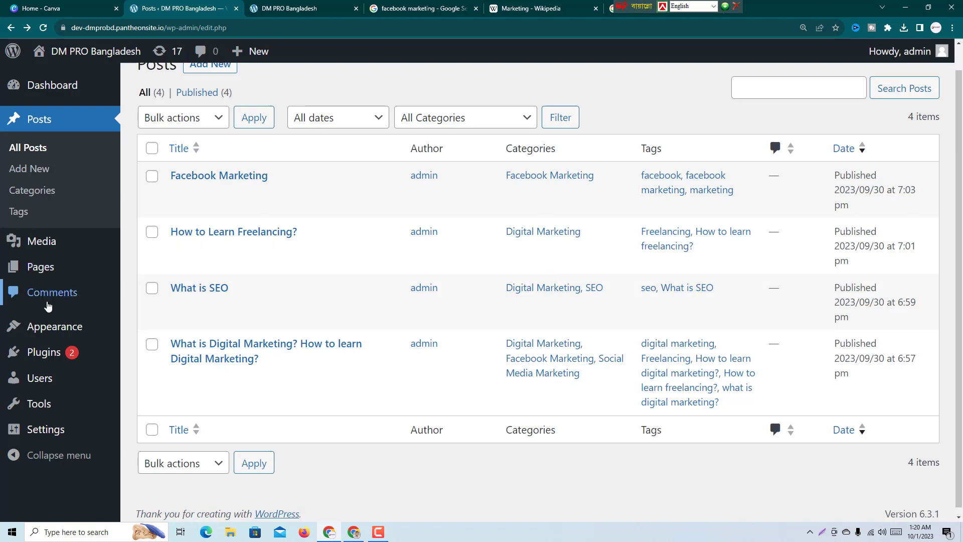
mouse_move(49, 382)
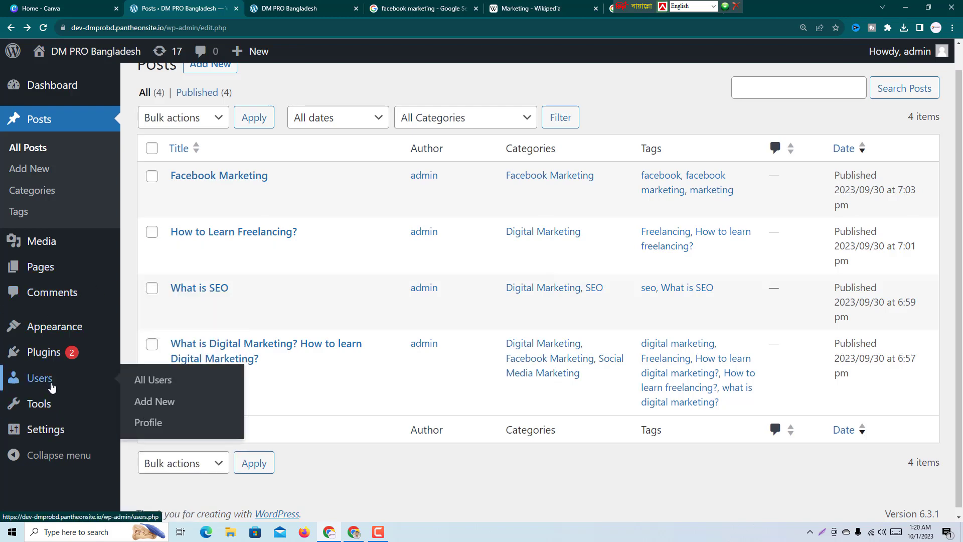
left_click(50, 380)
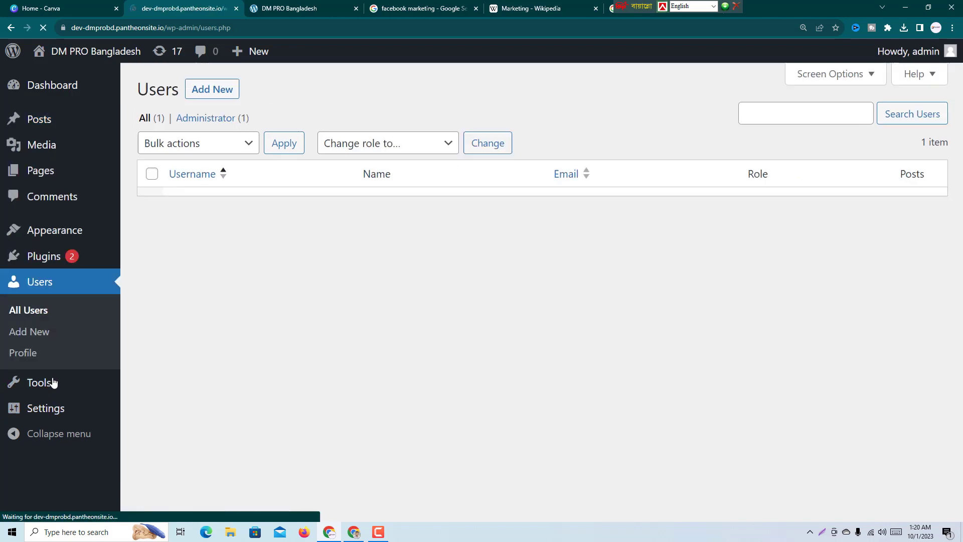
- Enter "Digital Marketing is the backbone of any Business Growth" as the site tagline in the General Settings
mouse_move(49, 418)
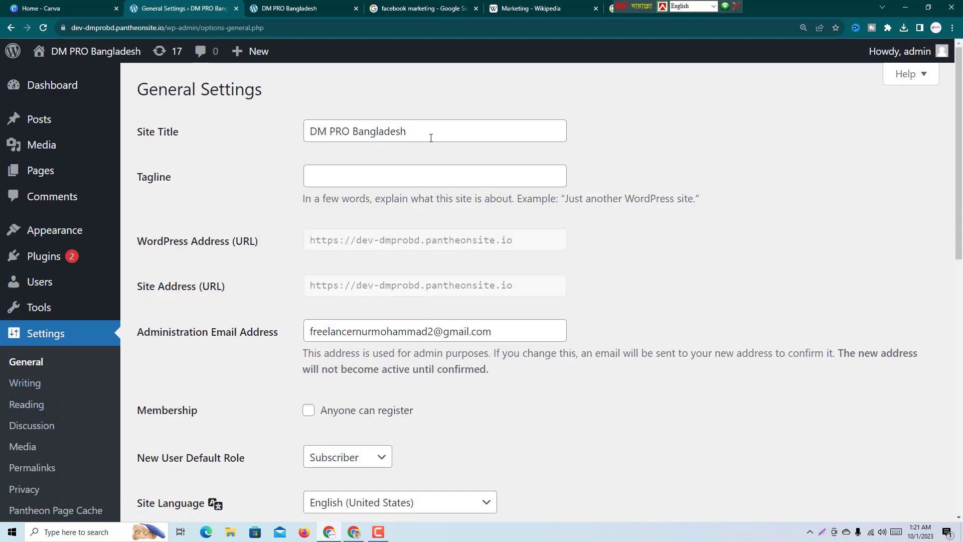
left_click(329, 174)
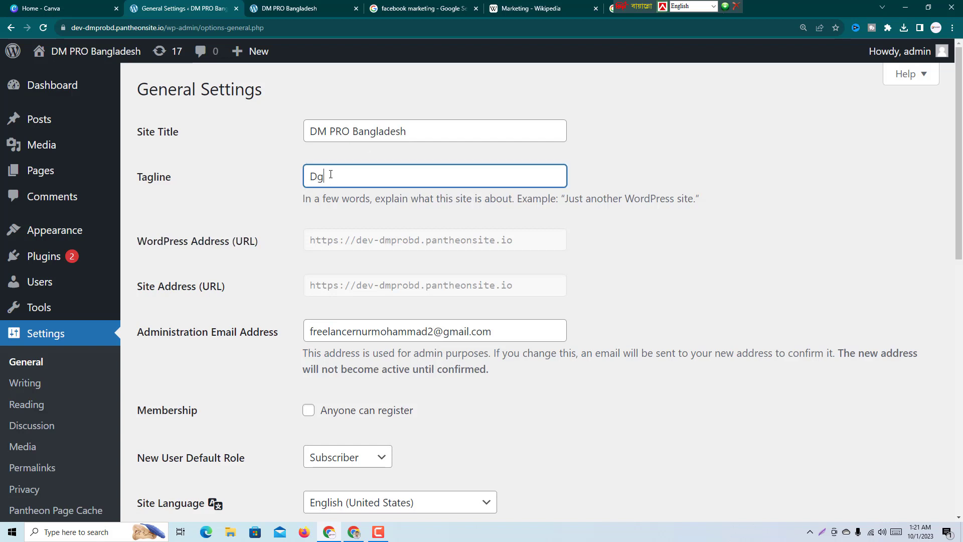
type("Digital Marketing is the b")
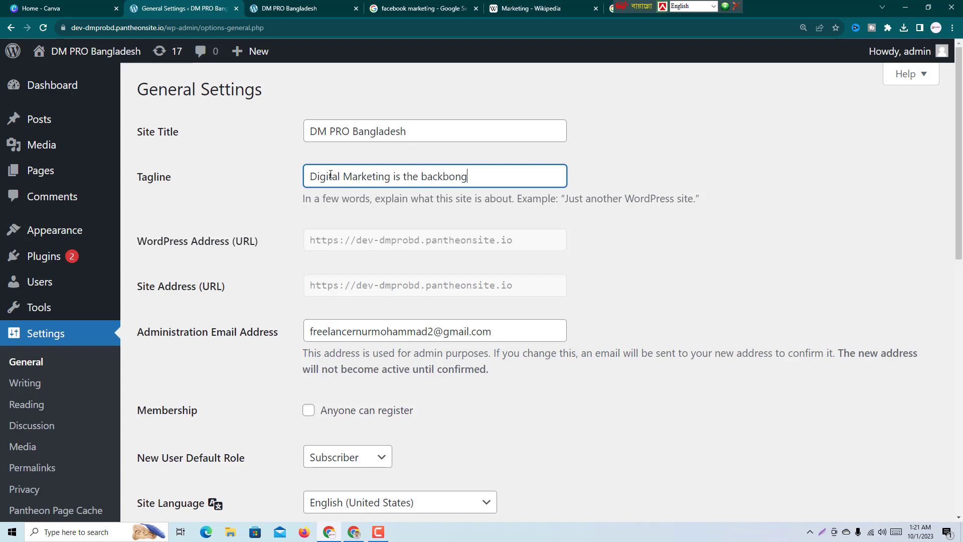
type("ackbone of any Busin")
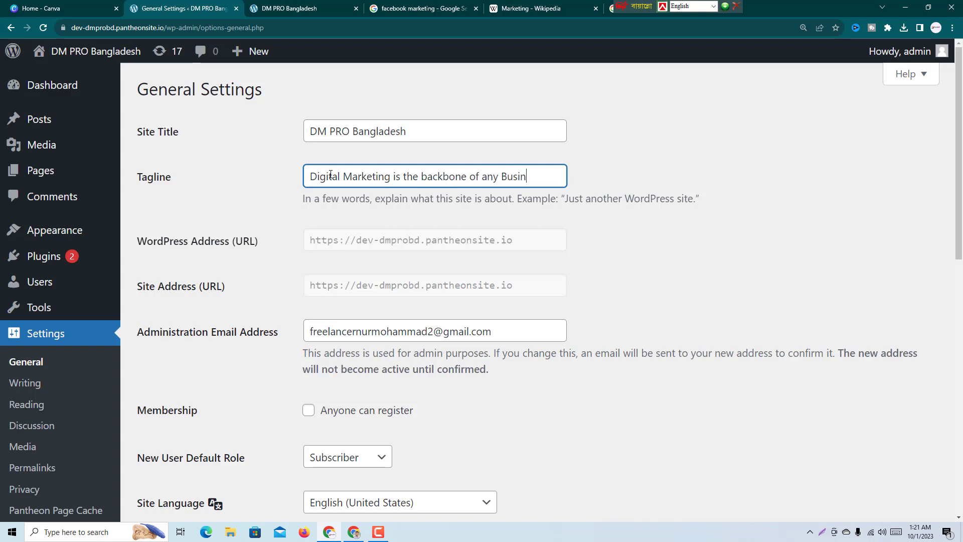
type("ess Ge")
key("BackSpace")
type("wt")
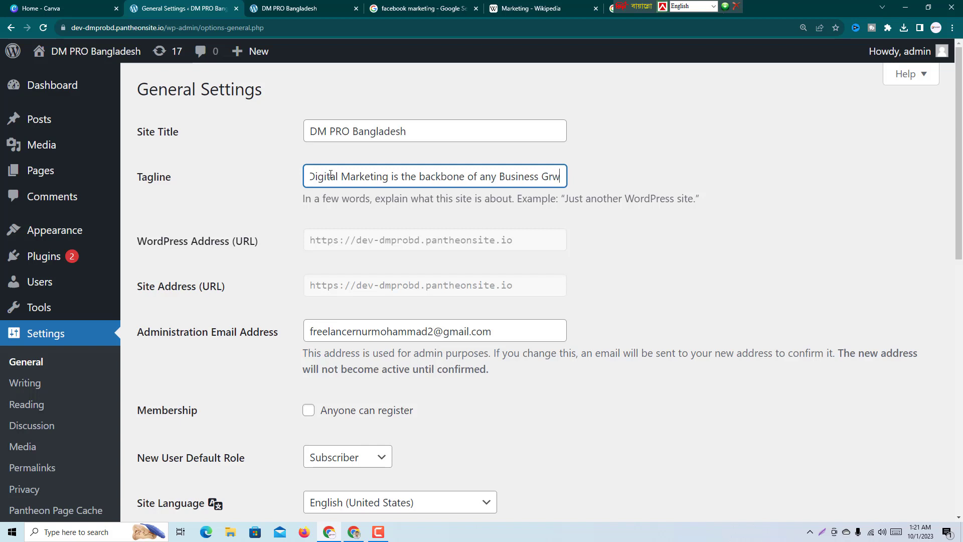
key("BackSpace")
key("BackSpace")
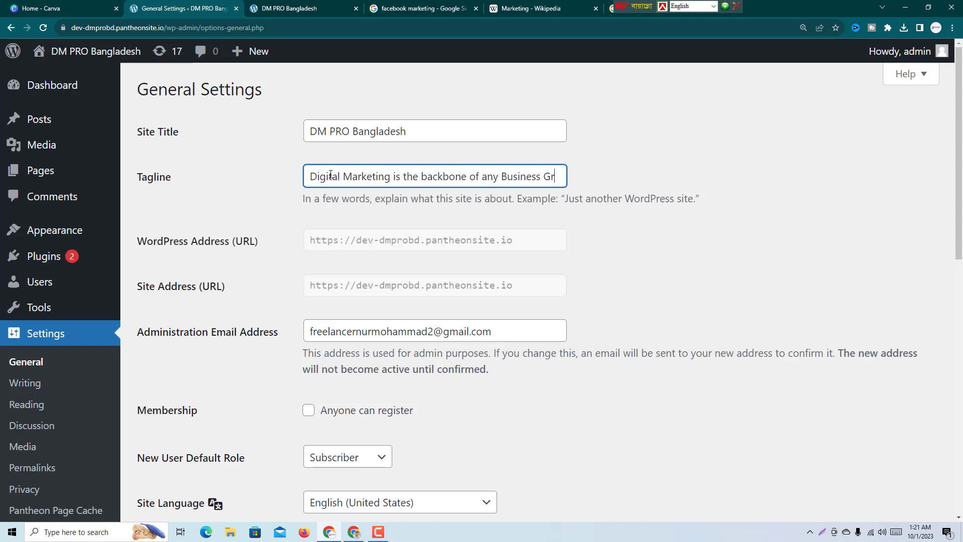
type("owth")
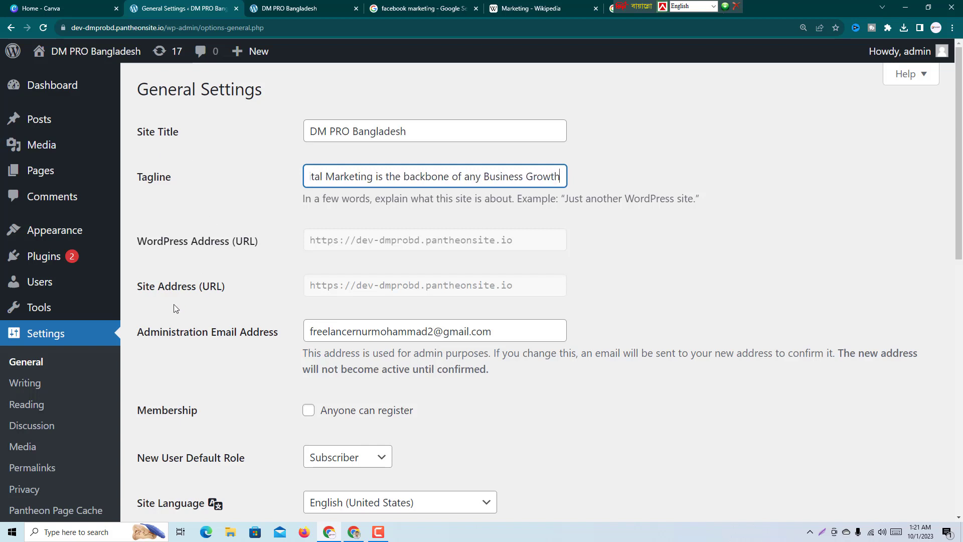
- Examine the remaining General Settings, from membership, language and timezone to the date and time formats
scroll(416, 257, "down", 3)
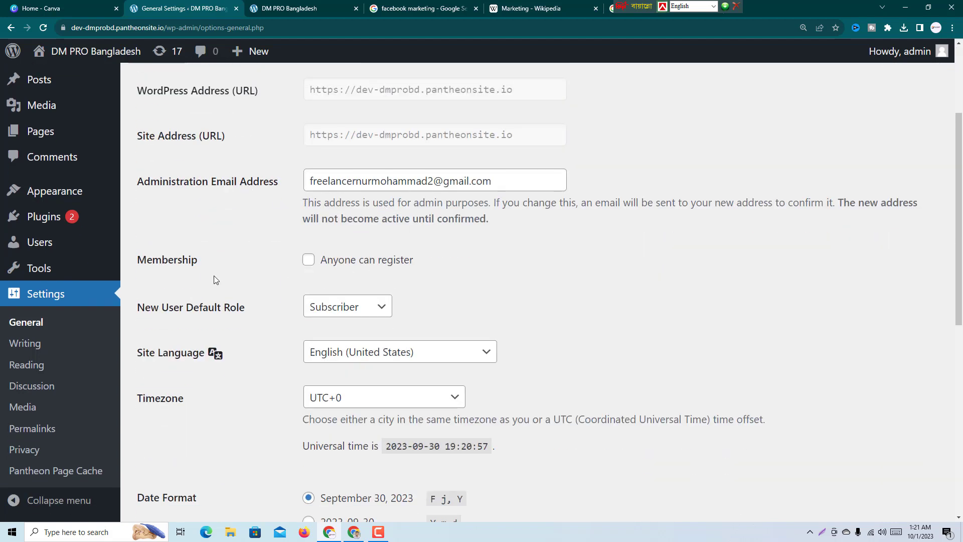
scroll(349, 336, "down", 6)
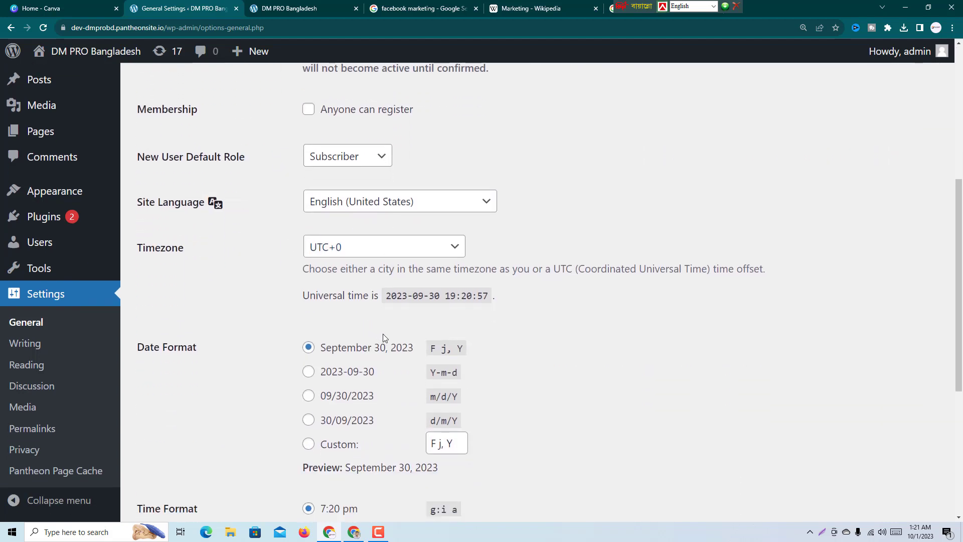
scroll(256, 369, "down", 3)
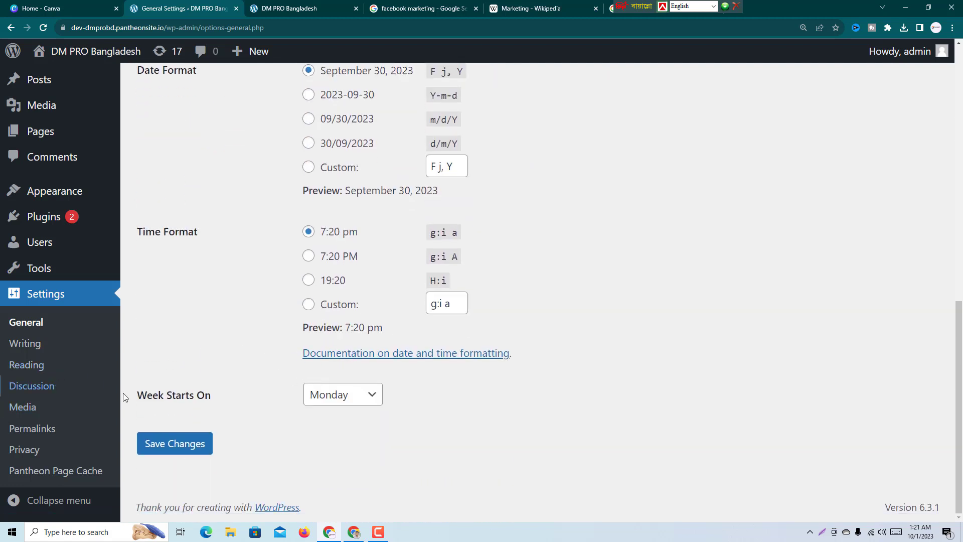
mouse_move(70, 245)
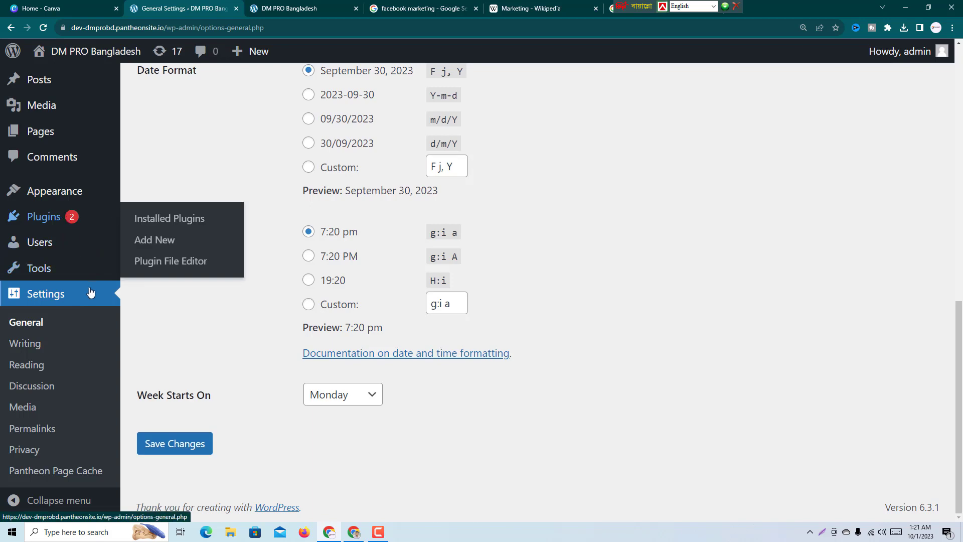
scroll(93, 281, "up", 2)
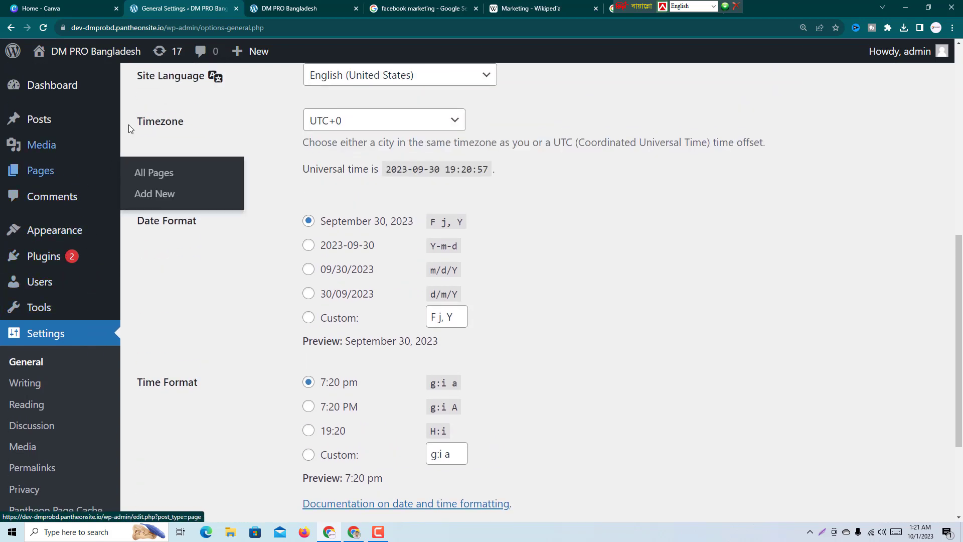
left_click(263, 6)
left_click(218, 7)
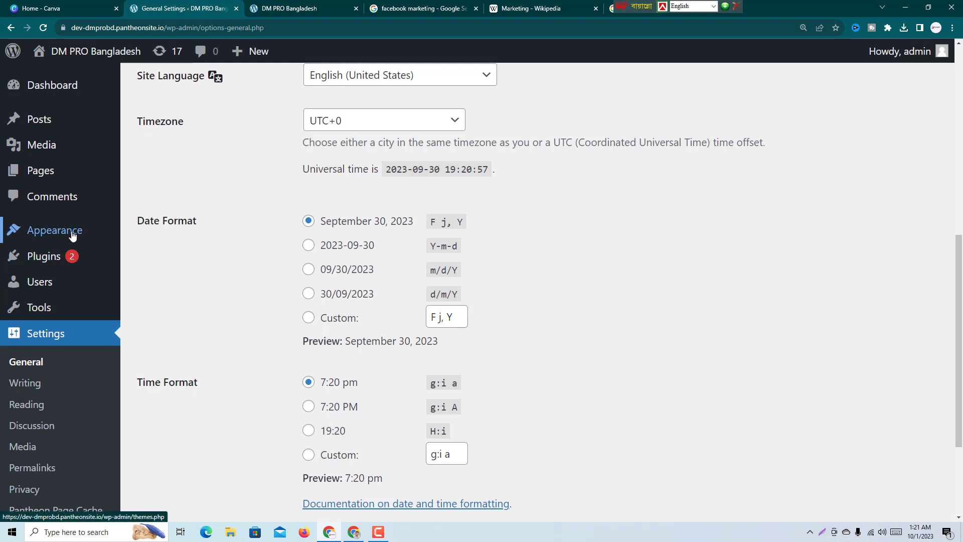
- Look through the site's list of pages and open the Home page in the editor
left_click(51, 173)
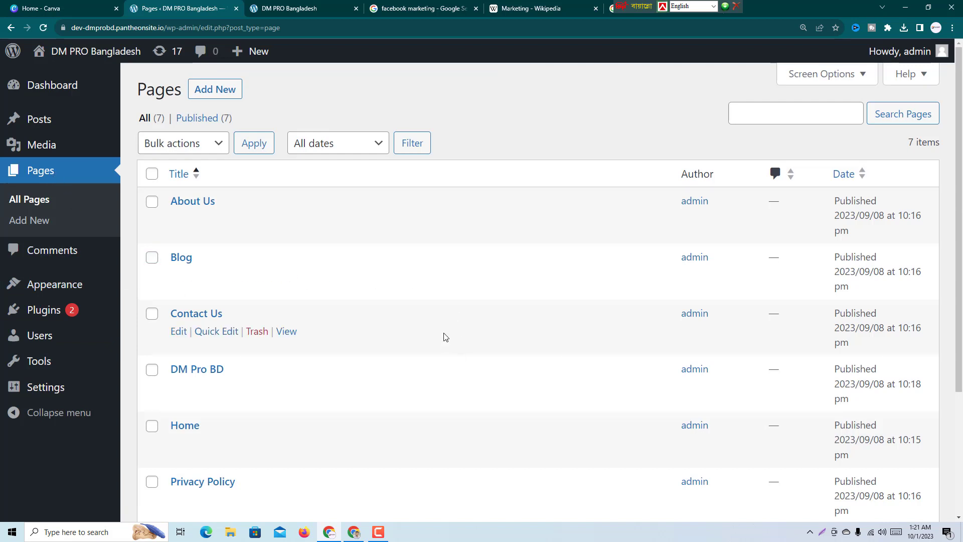
scroll(446, 337, "down", 3)
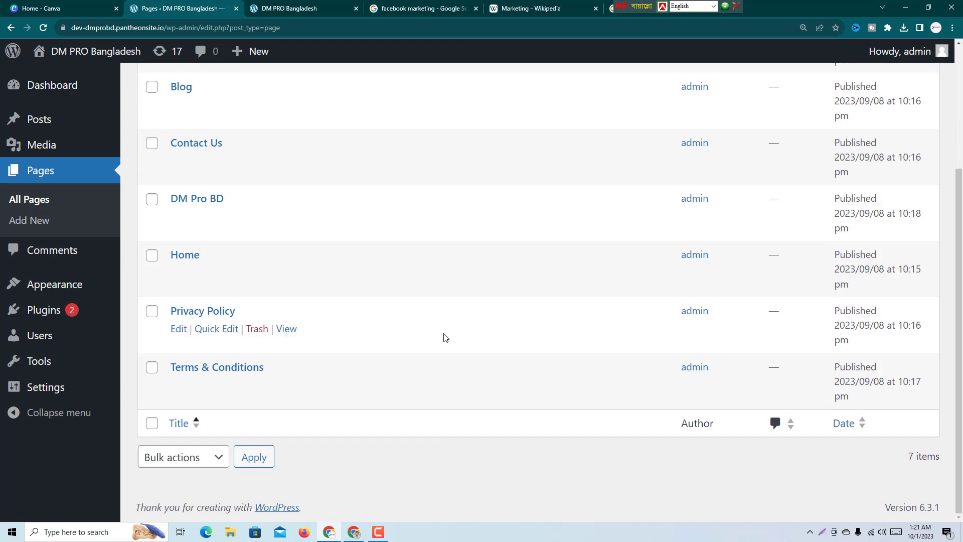
scroll(441, 326, "up", 3)
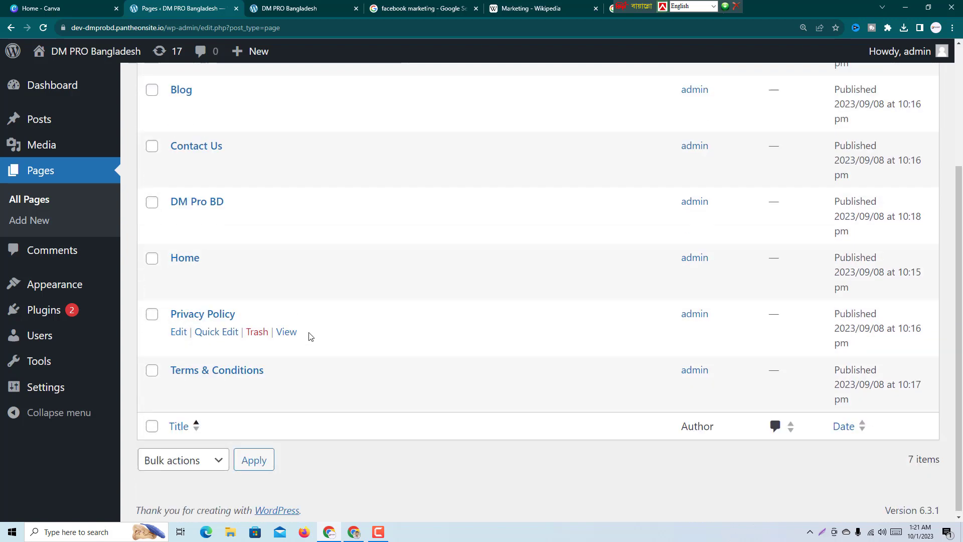
scroll(307, 335, "down", 3)
left_click(179, 274)
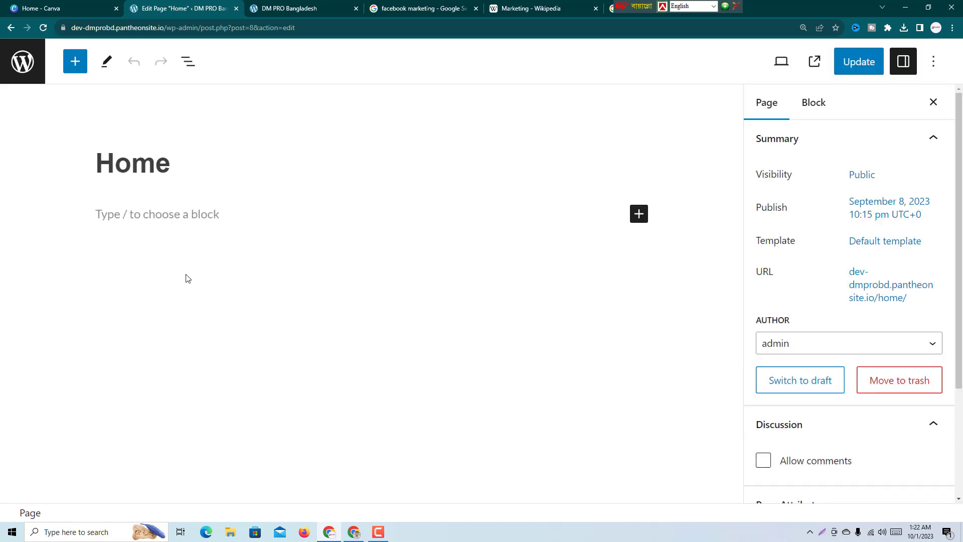
- Examine the Home page's settings, including its summary, featured image, discussion, layout and available parent pages
scroll(752, 283, "down", 1)
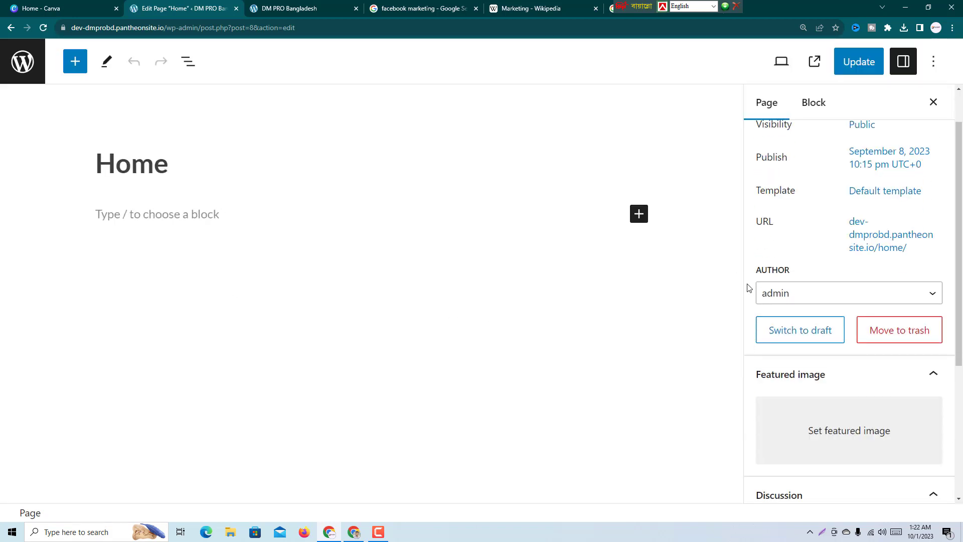
scroll(750, 285, "up", 1)
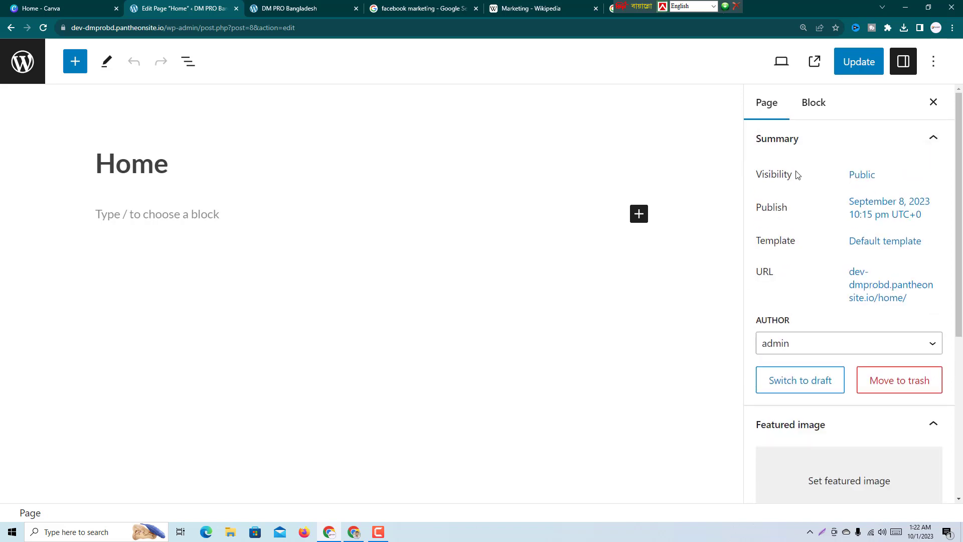
scroll(799, 285, "down", 3)
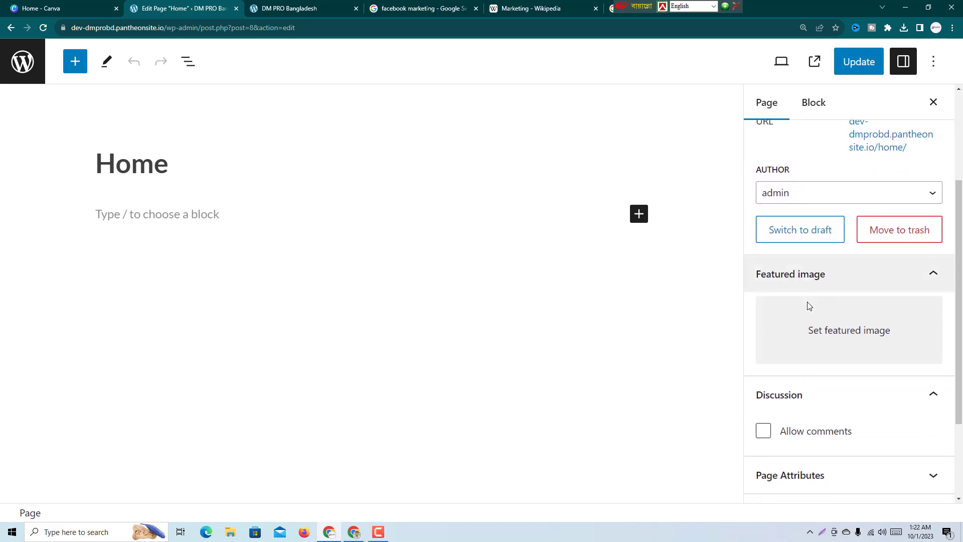
scroll(845, 356, "down", 3)
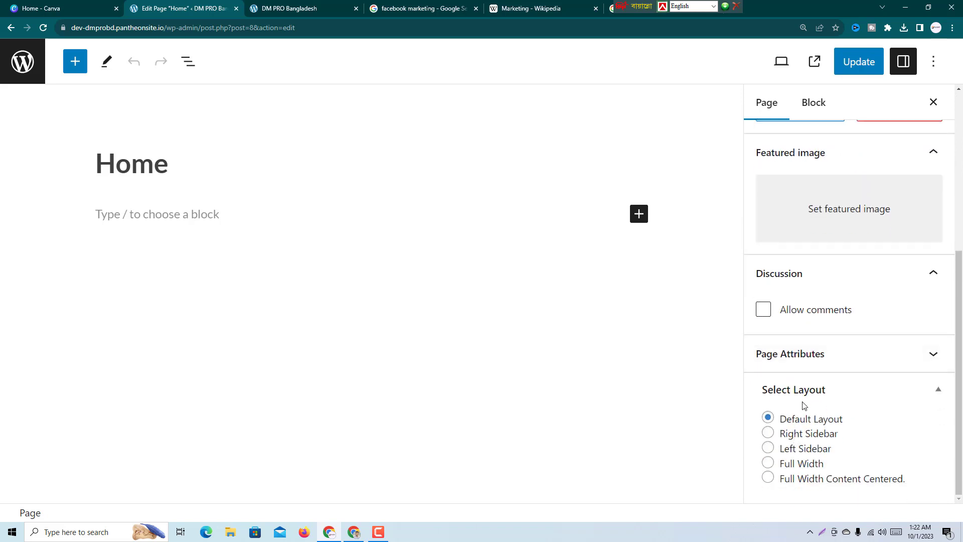
left_click(828, 358)
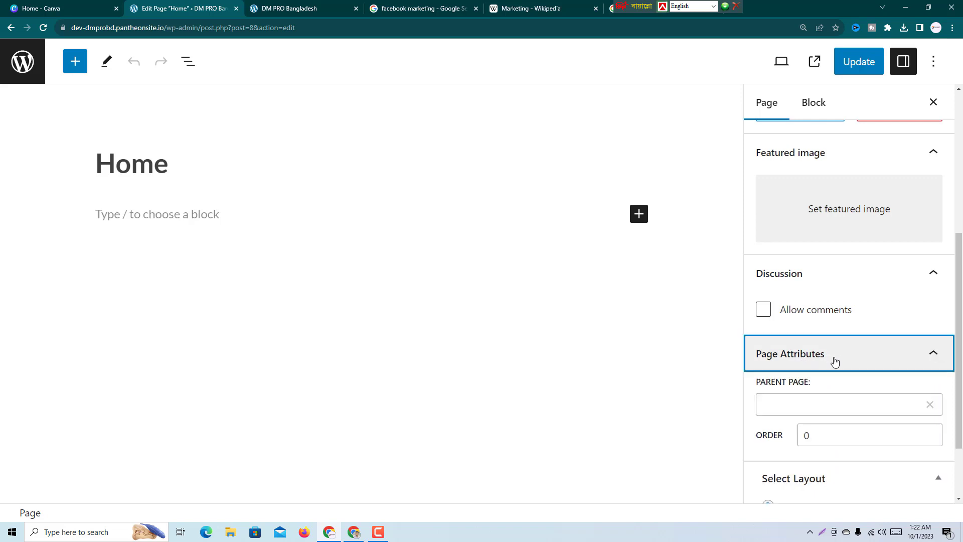
scroll(833, 357, "down", 2)
left_click(847, 310)
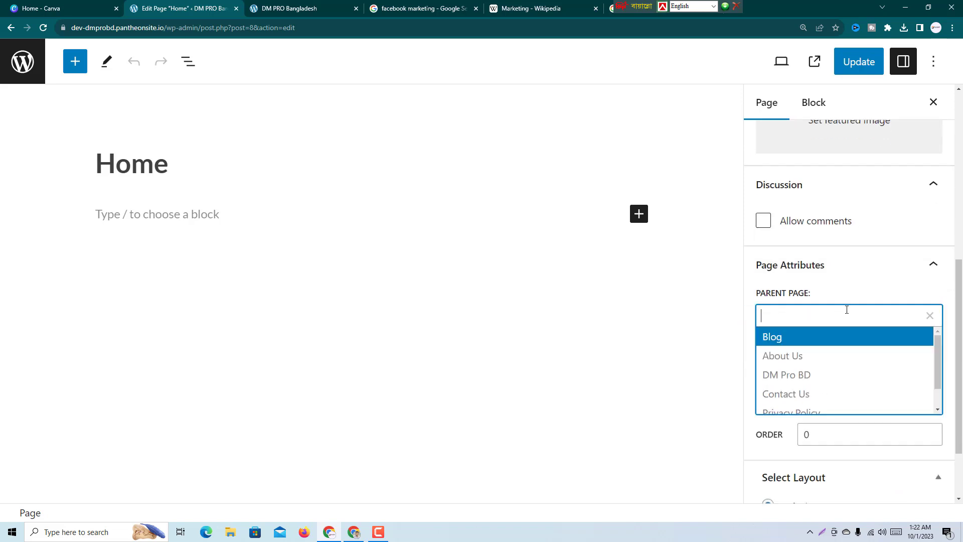
scroll(825, 351, "down", 1)
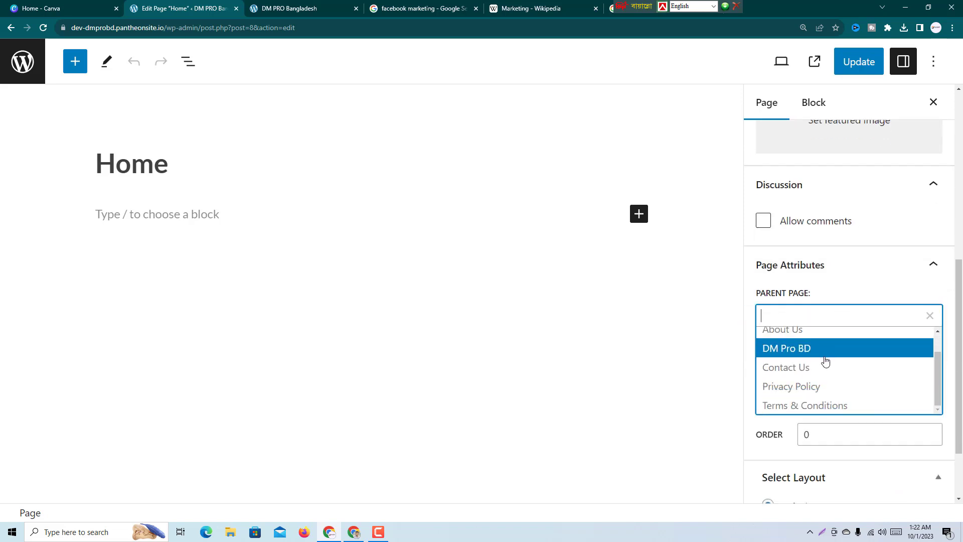
scroll(823, 357, "up", 1)
scroll(828, 362, "down", 1)
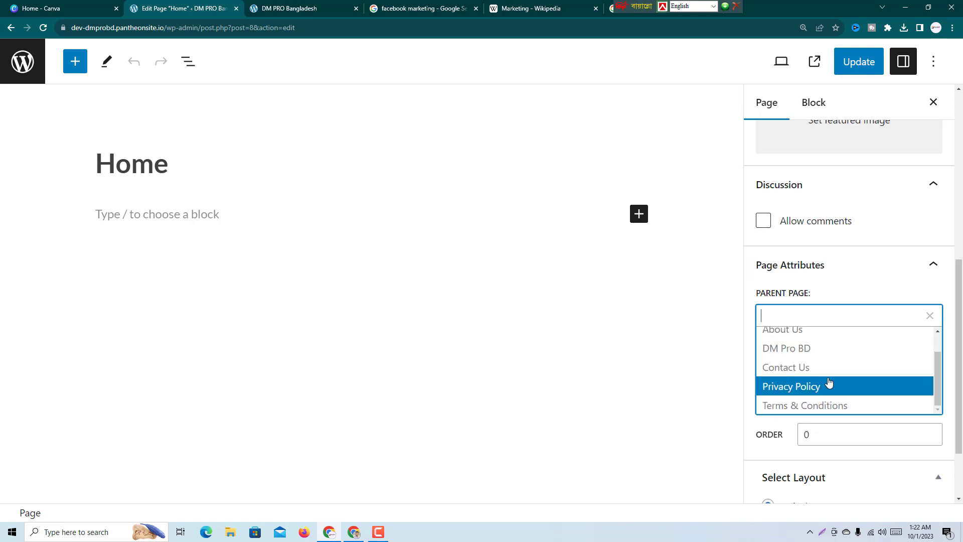
scroll(882, 341, "up", 1)
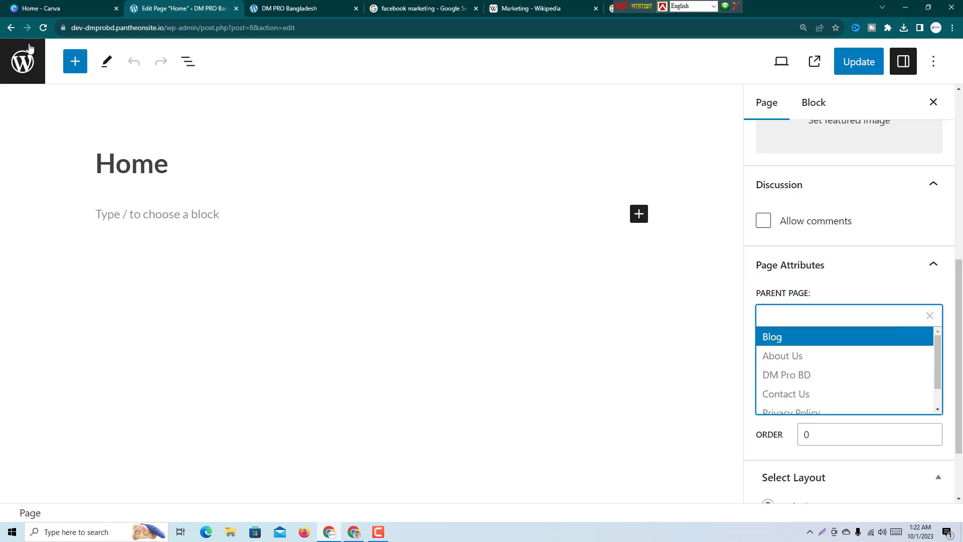
- Leave the Home page editor and look through the site's General Settings, from the site title to the date formats
left_click(11, 28)
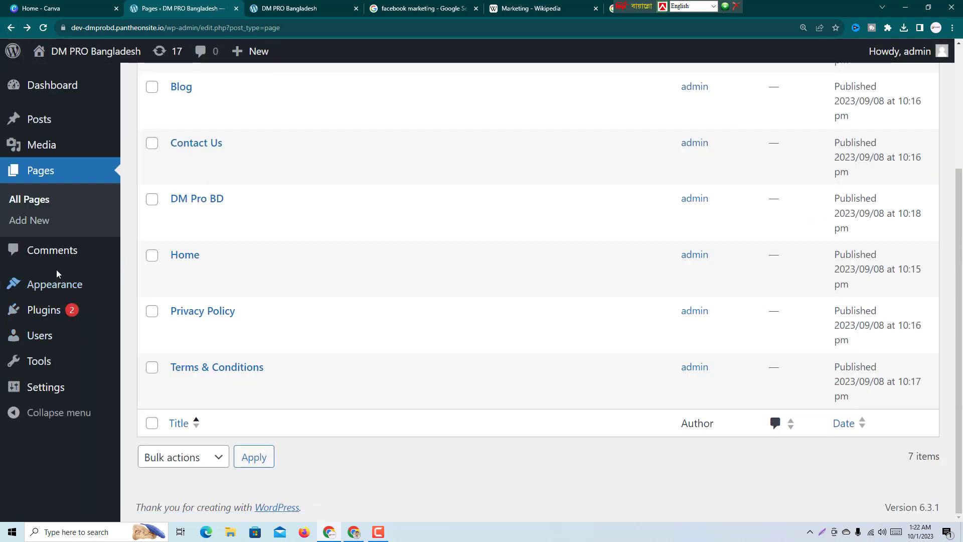
mouse_move(55, 349)
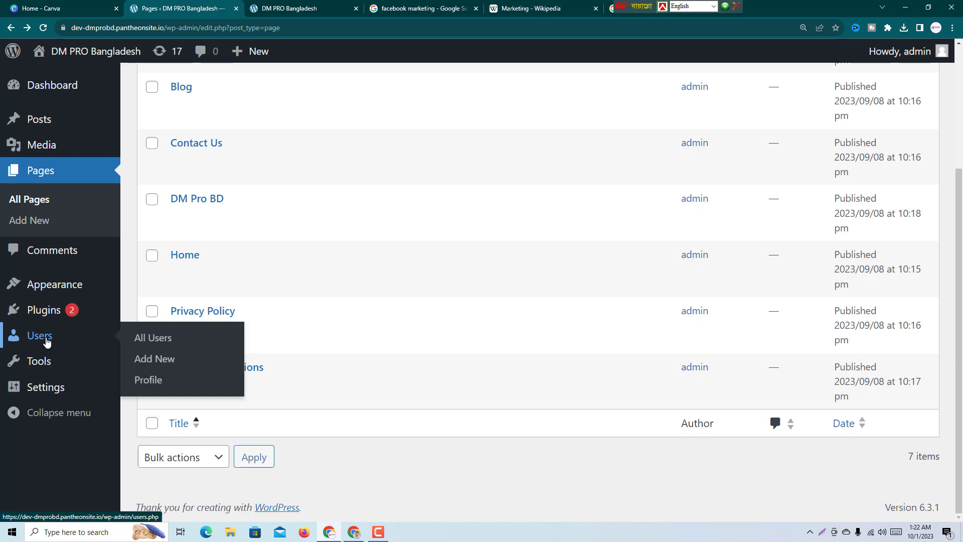
mouse_move(48, 312)
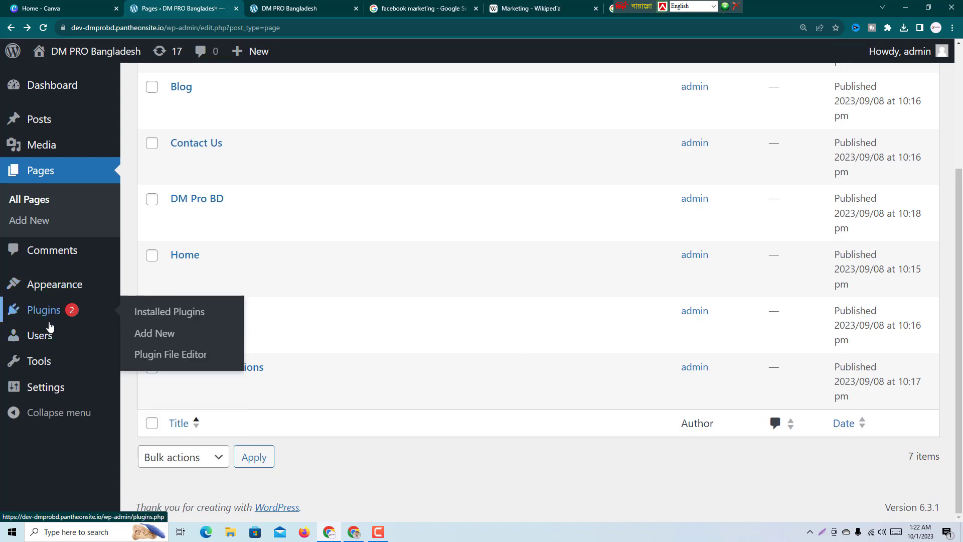
left_click(47, 386)
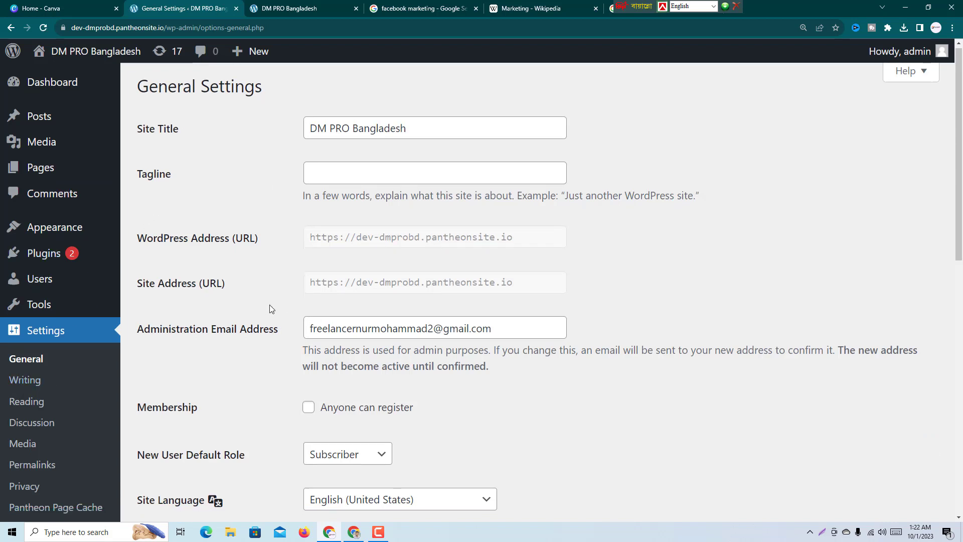
scroll(270, 305, "down", 1)
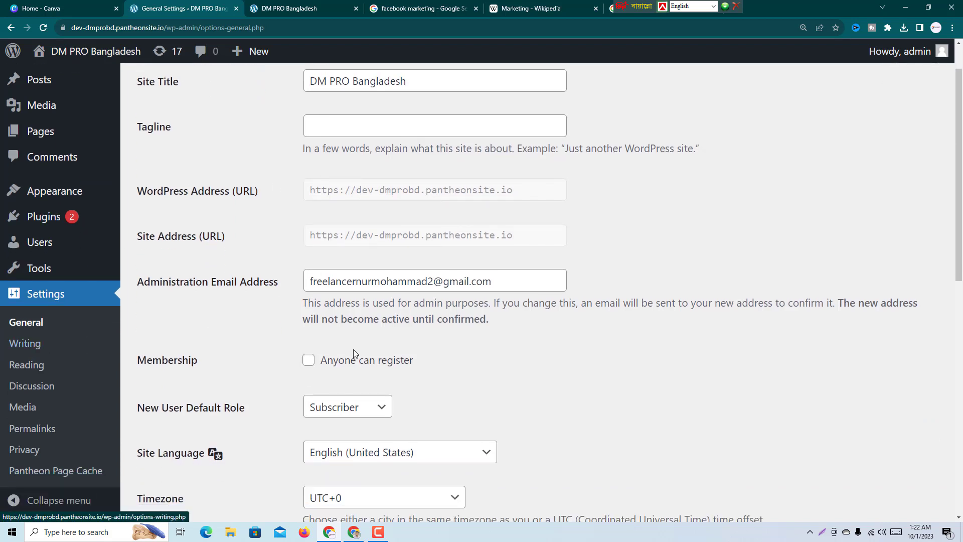
scroll(353, 349, "down", 2)
scroll(431, 336, "down", 2)
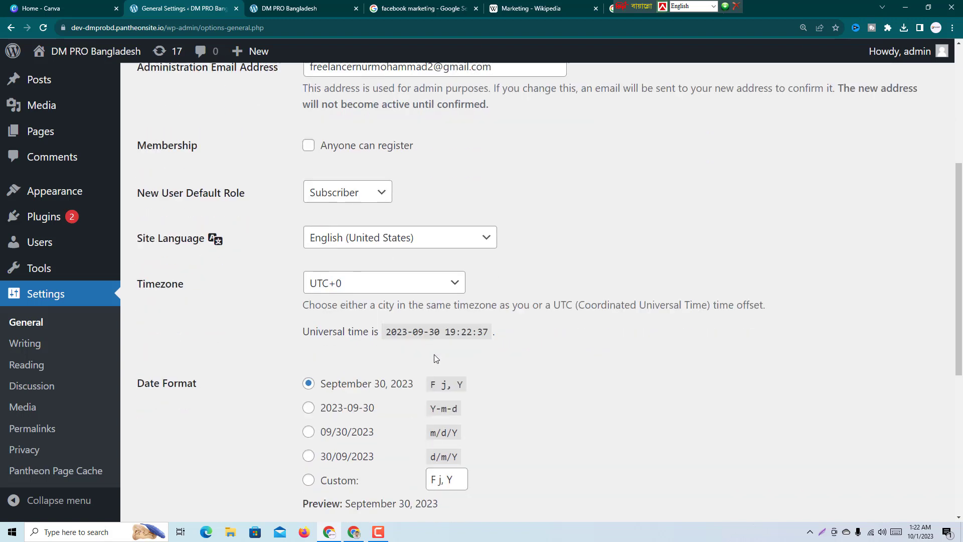
scroll(434, 354, "down", 6)
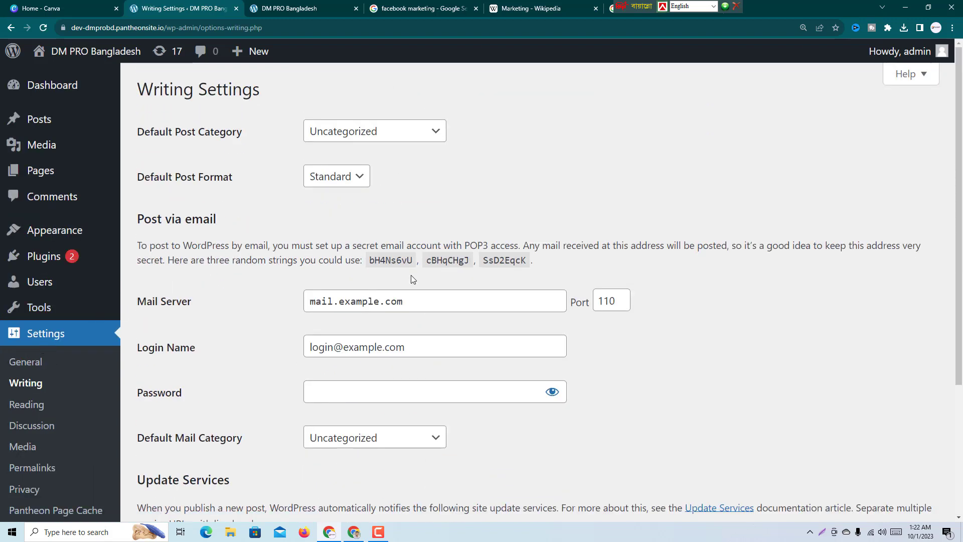
- In the Writing Settings, choose Digital Marketing as the default post category and Standard as the default post format
left_click(374, 132)
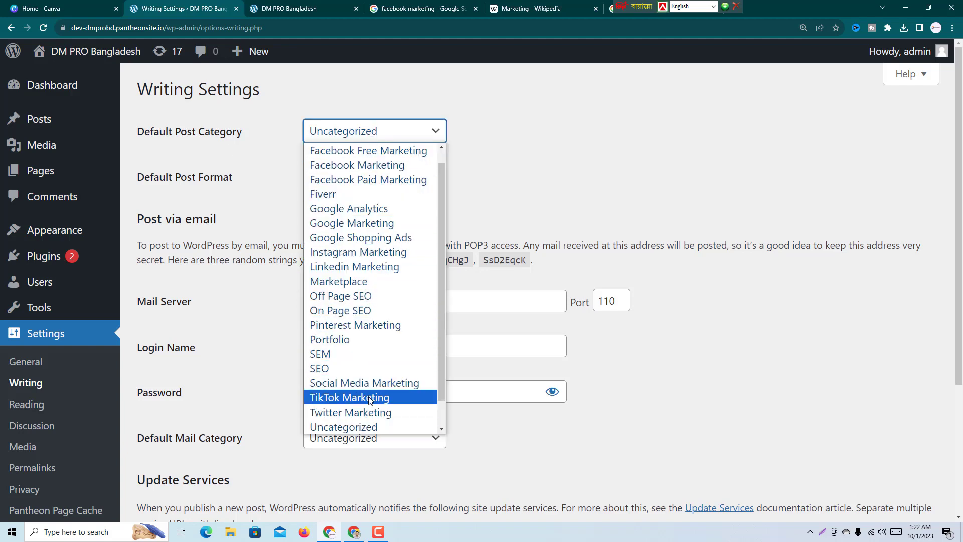
scroll(375, 391, "up", 1)
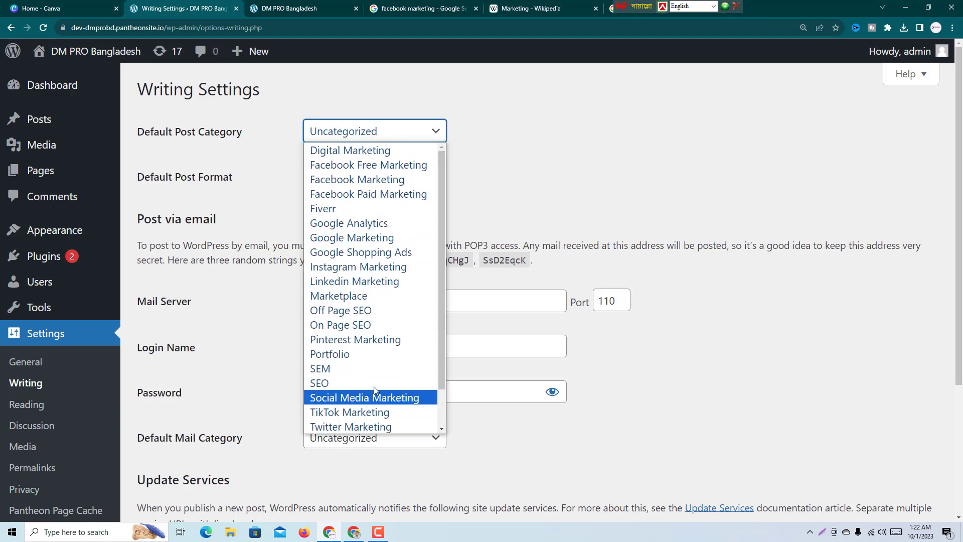
left_click(356, 150)
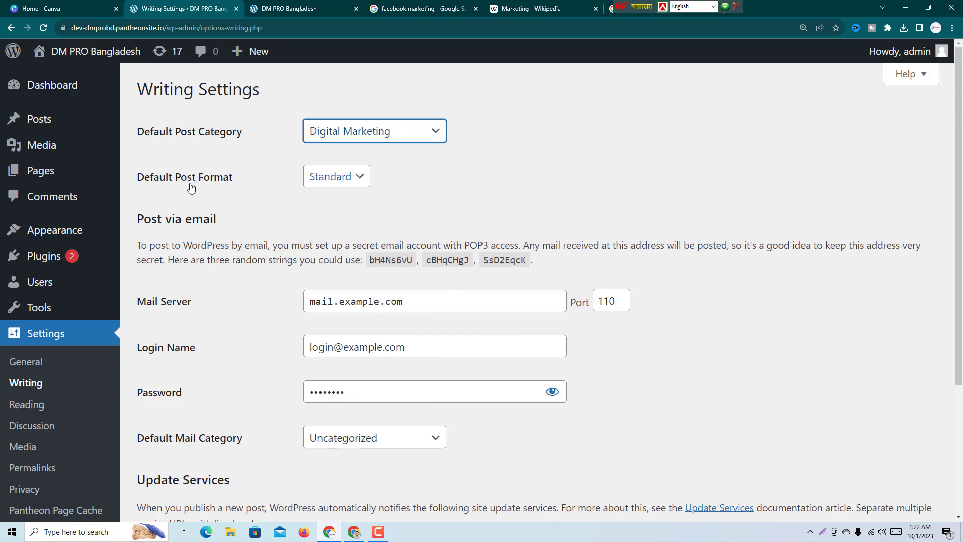
left_click(352, 182)
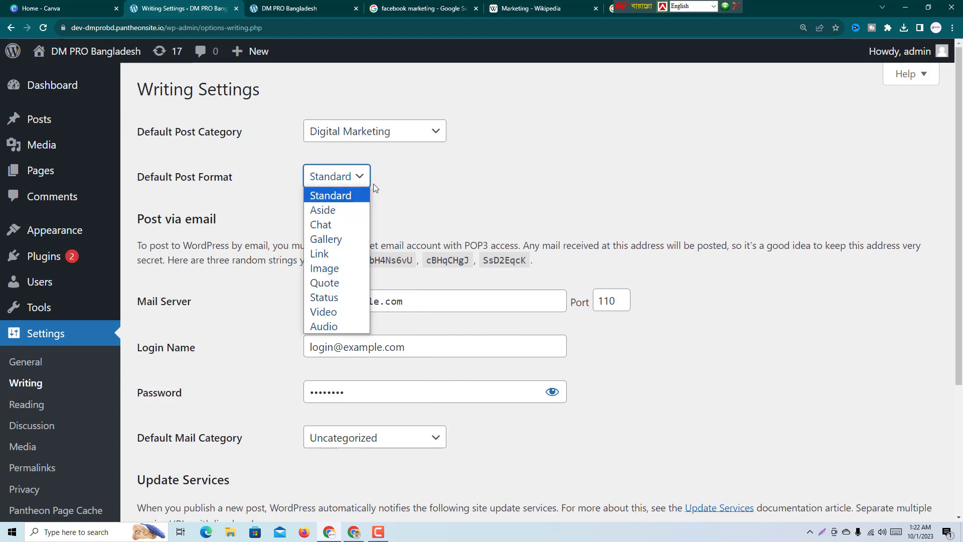
left_click(348, 199)
- Set the default mail category to Digital Marketing and save the Writing Settings
scroll(275, 255, "down", 2)
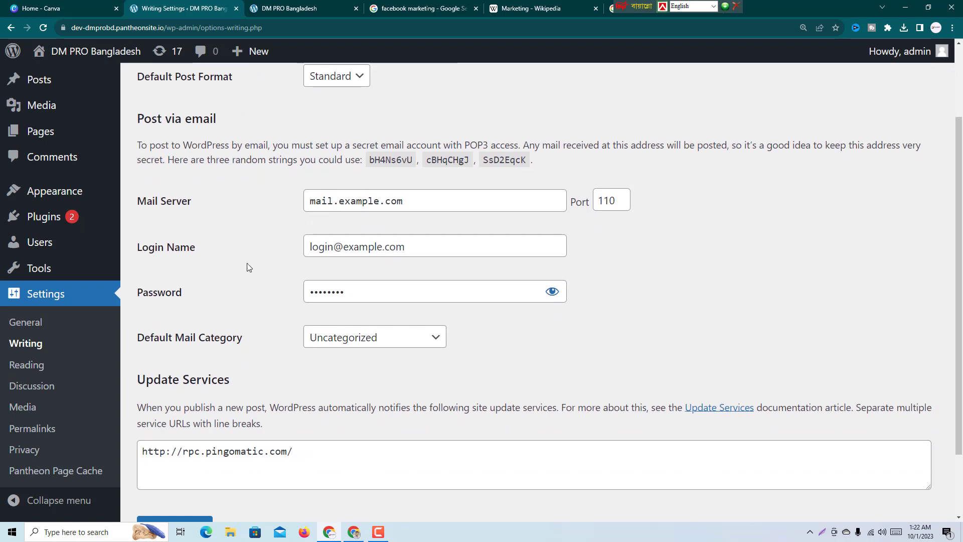
scroll(246, 266, "down", 1)
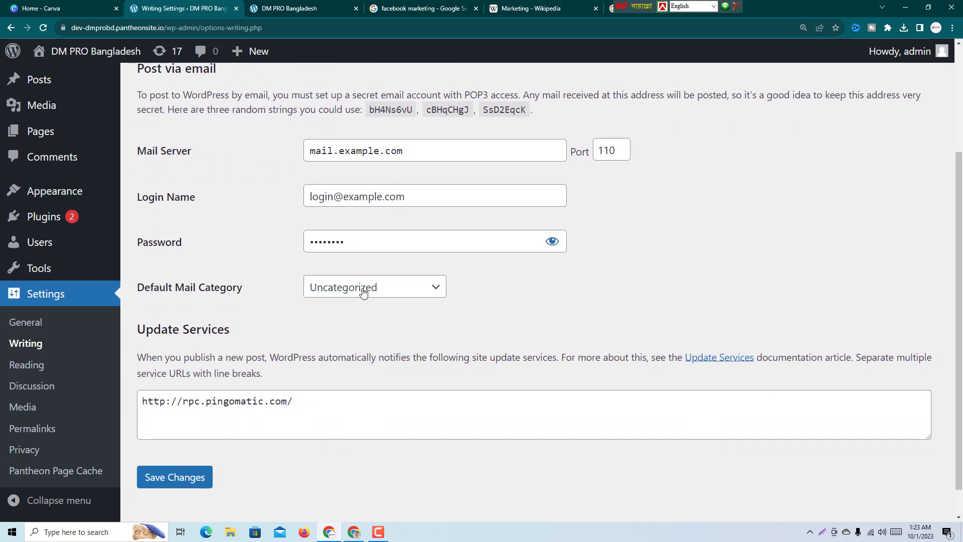
left_click(367, 290)
scroll(351, 60, "up", 1)
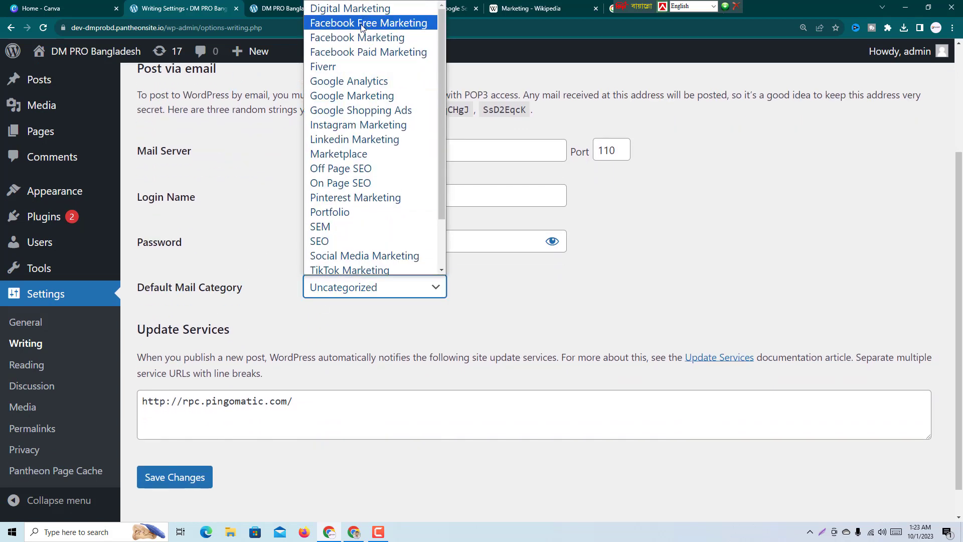
left_click(346, 6)
scroll(373, 365, "down", 1)
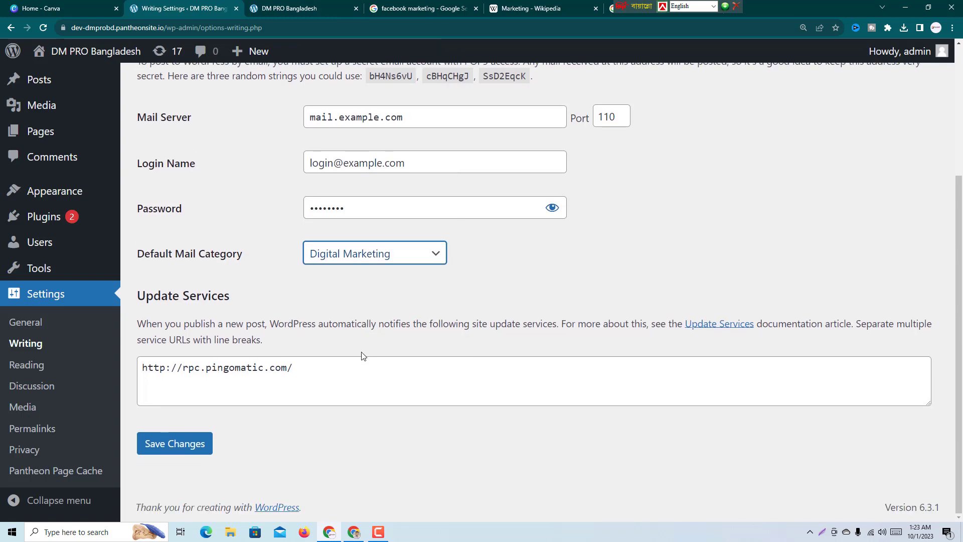
left_click(192, 447)
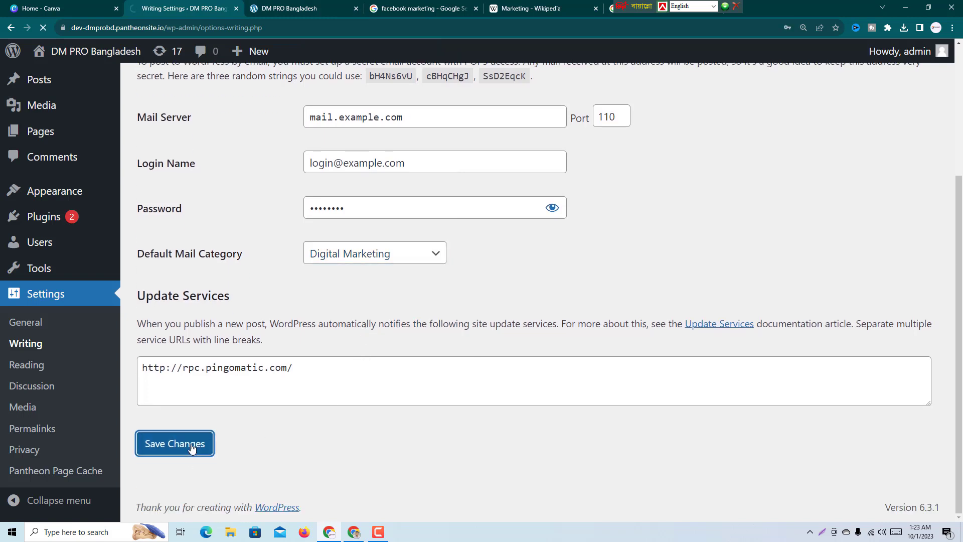
- Open the Reading Settings, dismiss the browser's password warning, and set blog pages to show at most 50 posts
left_click(37, 405)
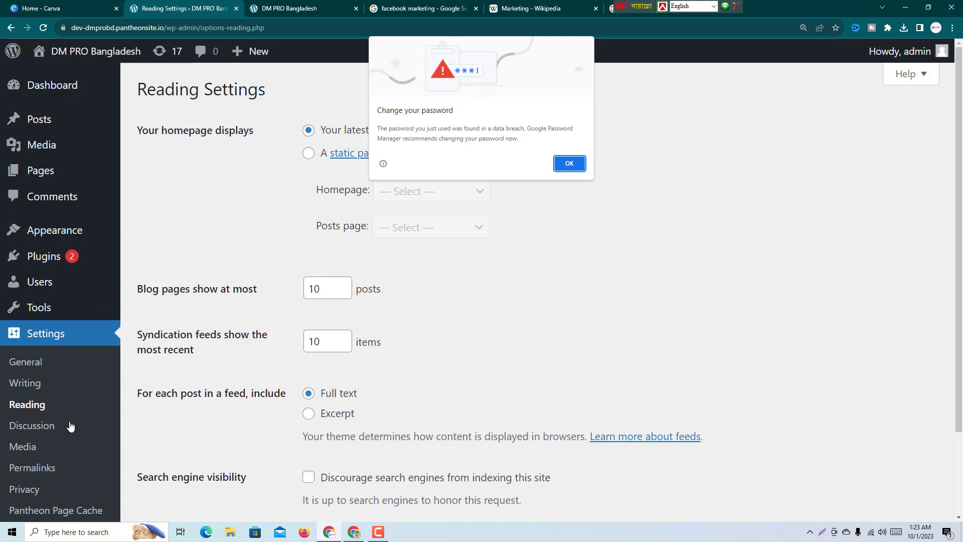
left_click(567, 164)
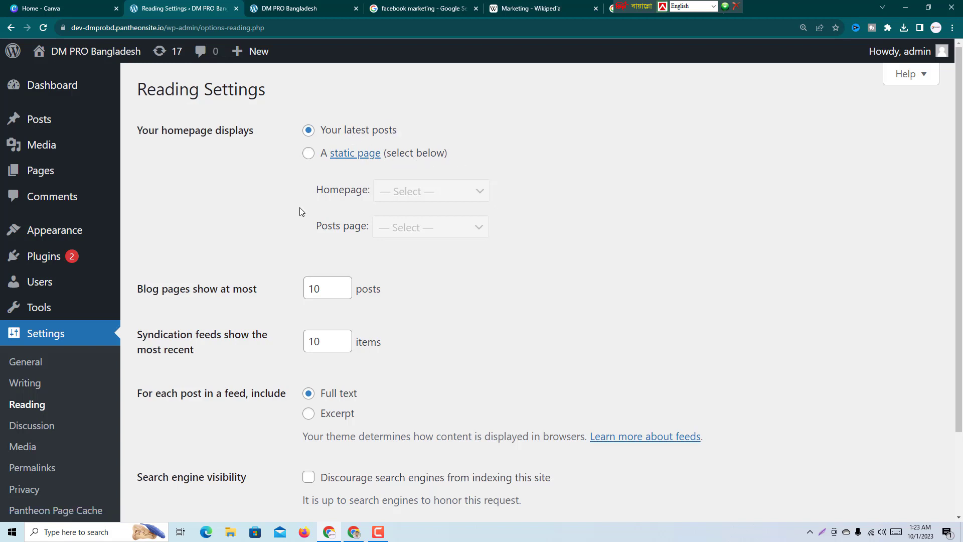
scroll(301, 211, "down", 1)
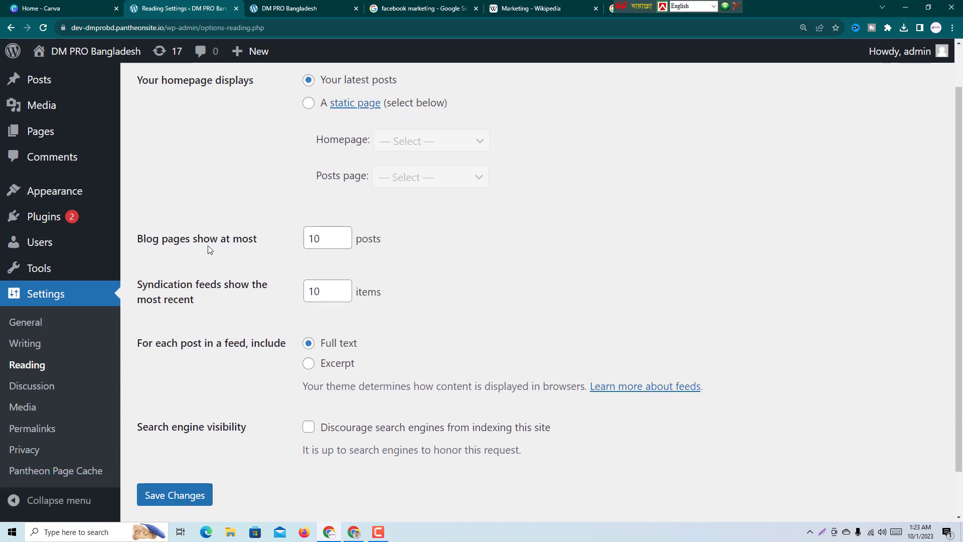
left_click(345, 233)
left_click(344, 233)
left_click(345, 234)
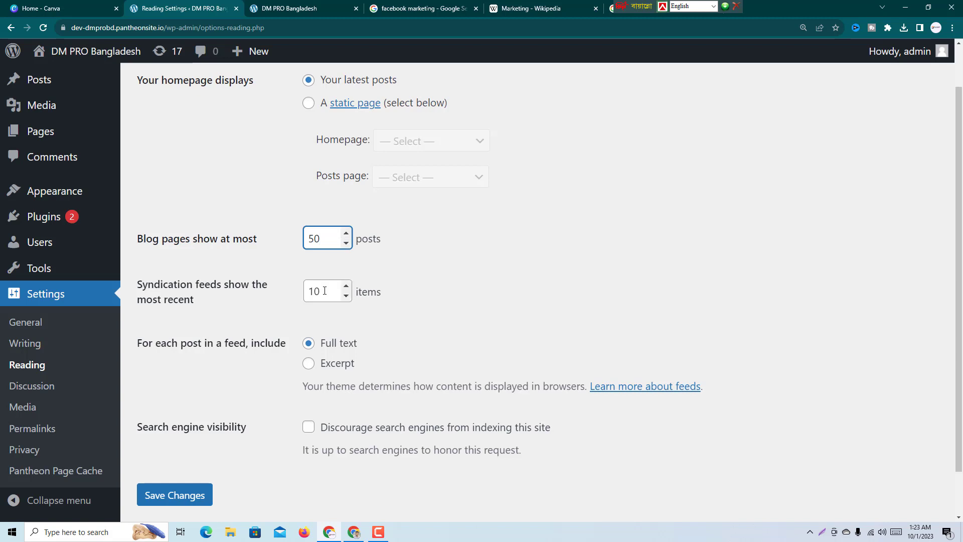
- Set syndication feeds to show the most recent 36 items and save the Reading Settings
left_click(345, 287)
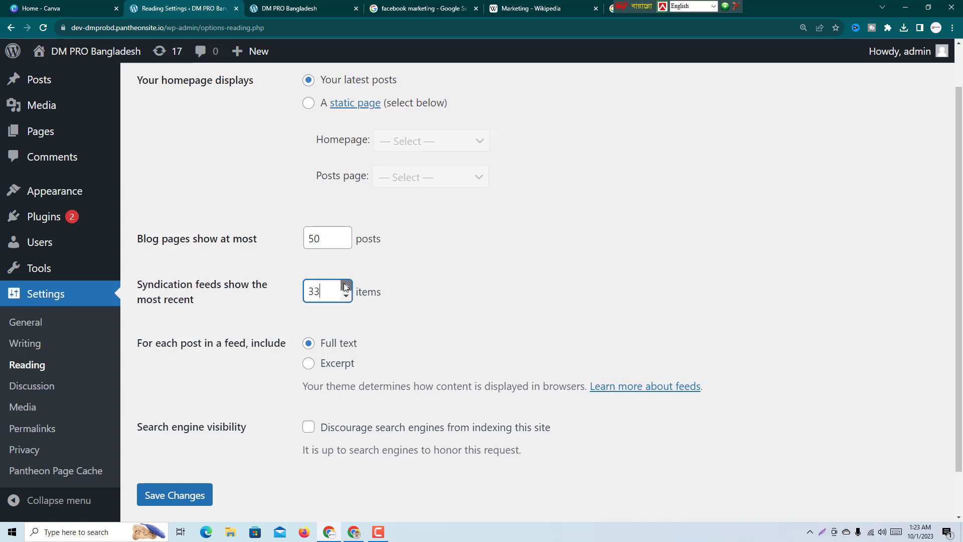
scroll(170, 307, "down", 1)
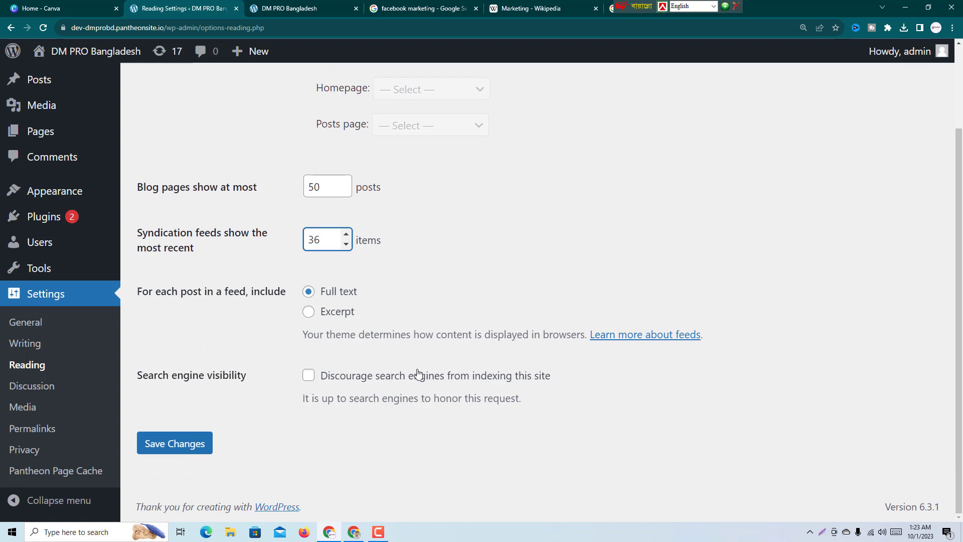
left_click(197, 445)
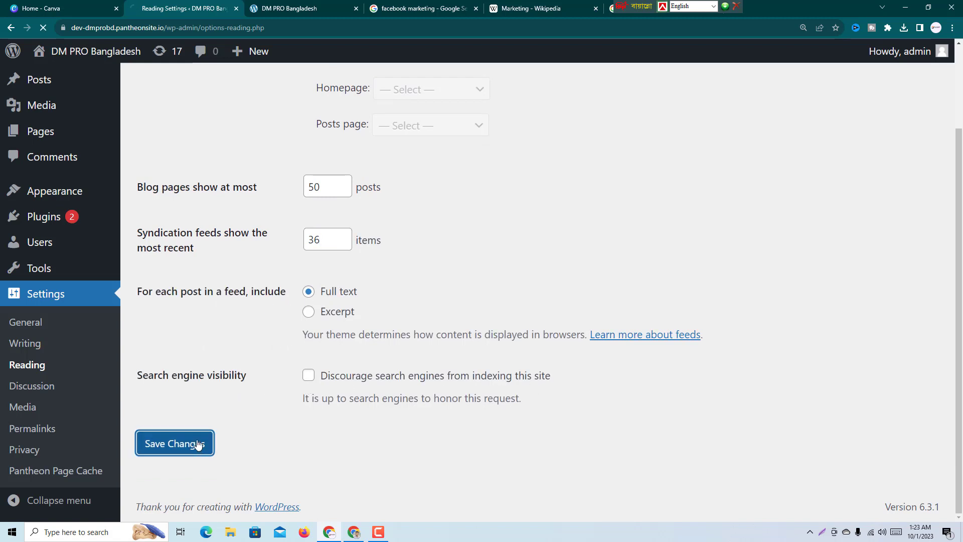
- Make the homepage display a static page, with Home as the homepage and Blog as the posts page, and save the settings
scroll(179, 293, "down", 1)
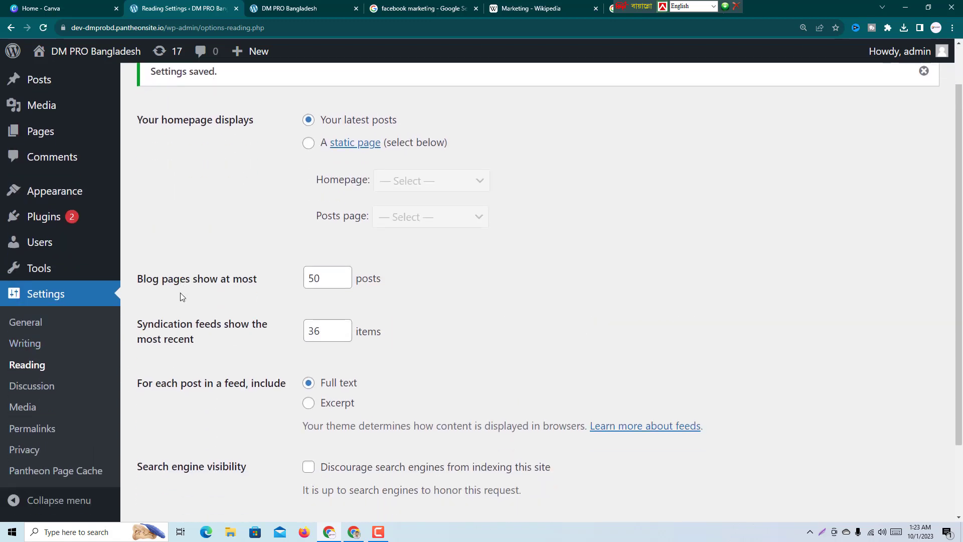
left_click(309, 144)
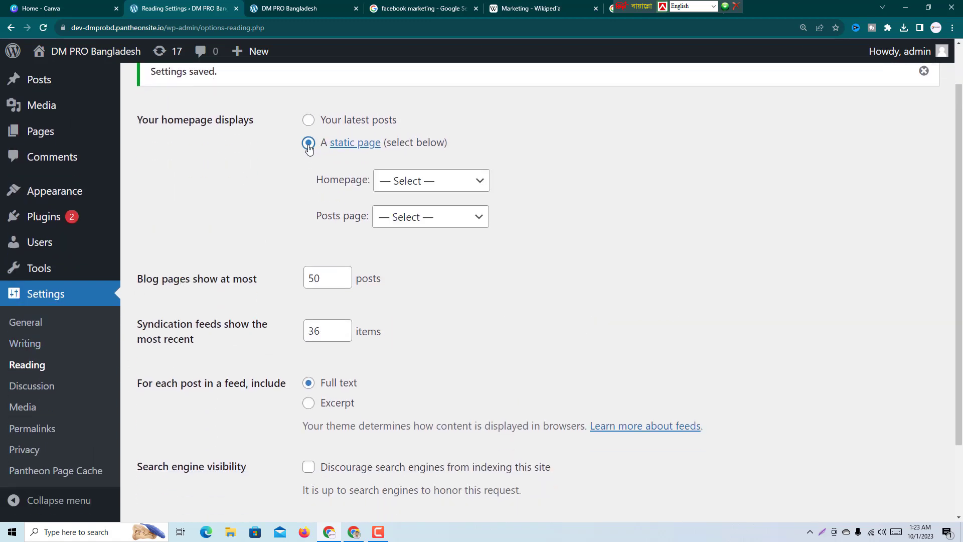
left_click(438, 181)
left_click(515, 173)
left_click(445, 182)
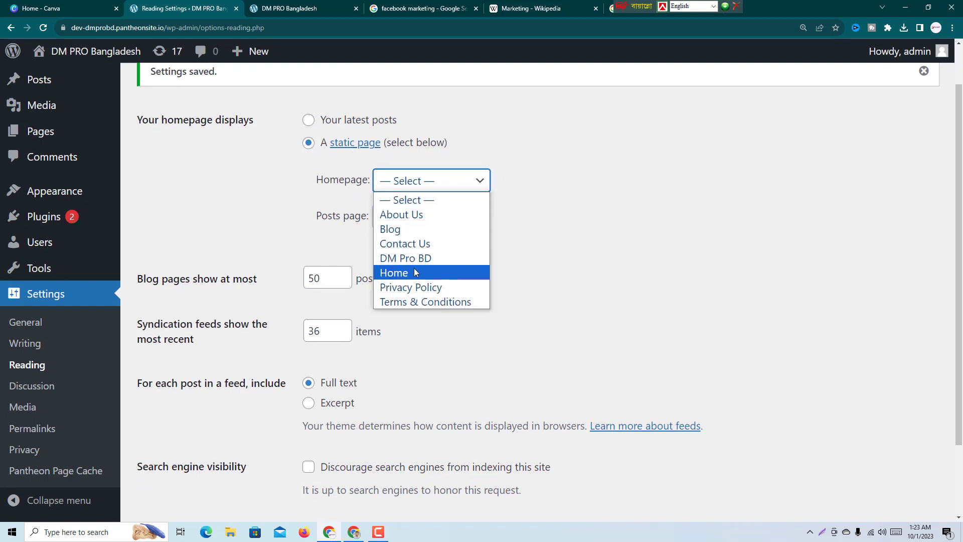
left_click(414, 273)
left_click(440, 218)
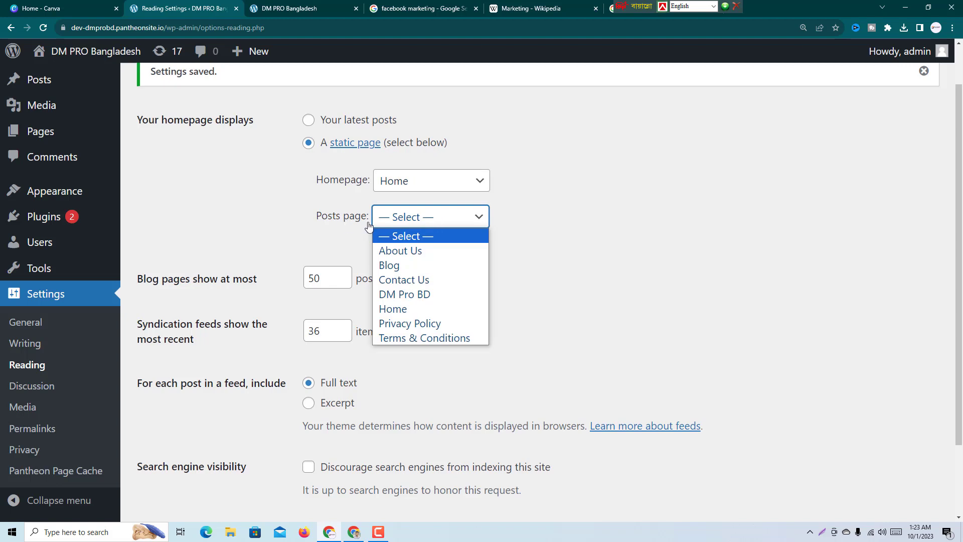
left_click(406, 266)
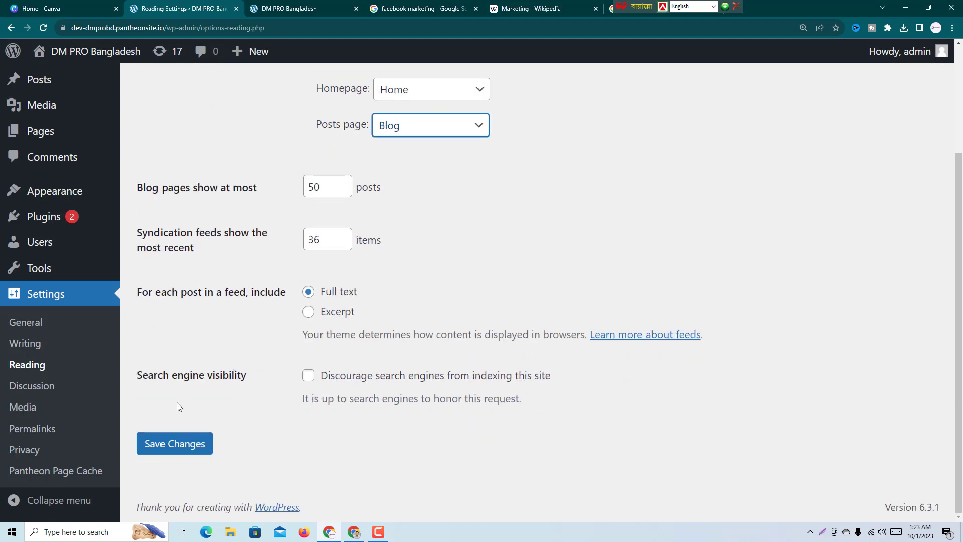
left_click(172, 445)
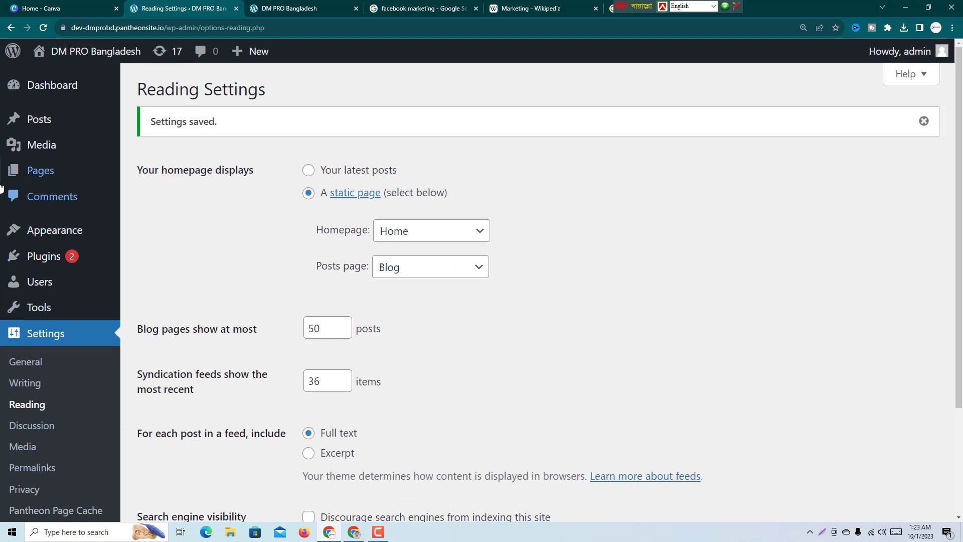
- Look through the site's list of pages and open the Home front page for editing
left_click(70, 175)
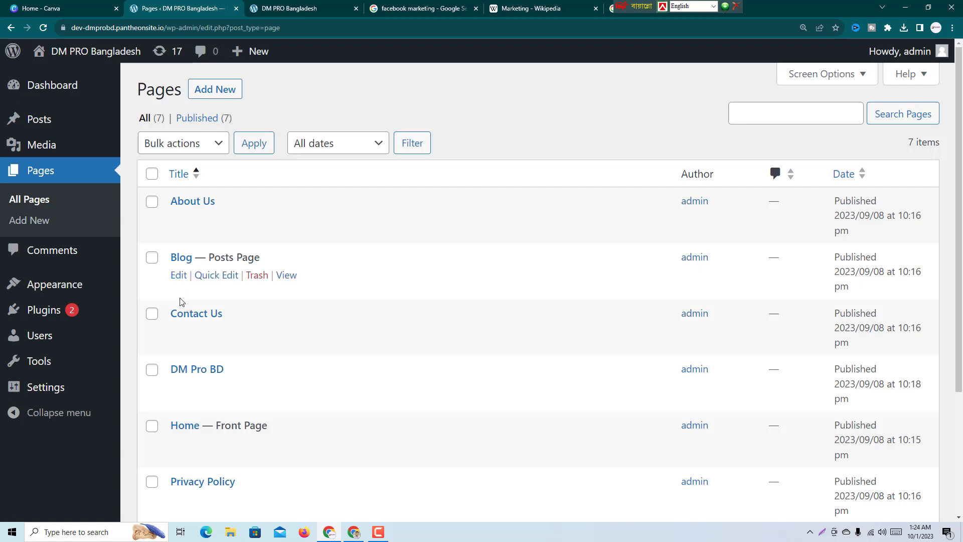
scroll(182, 301, "down", 2)
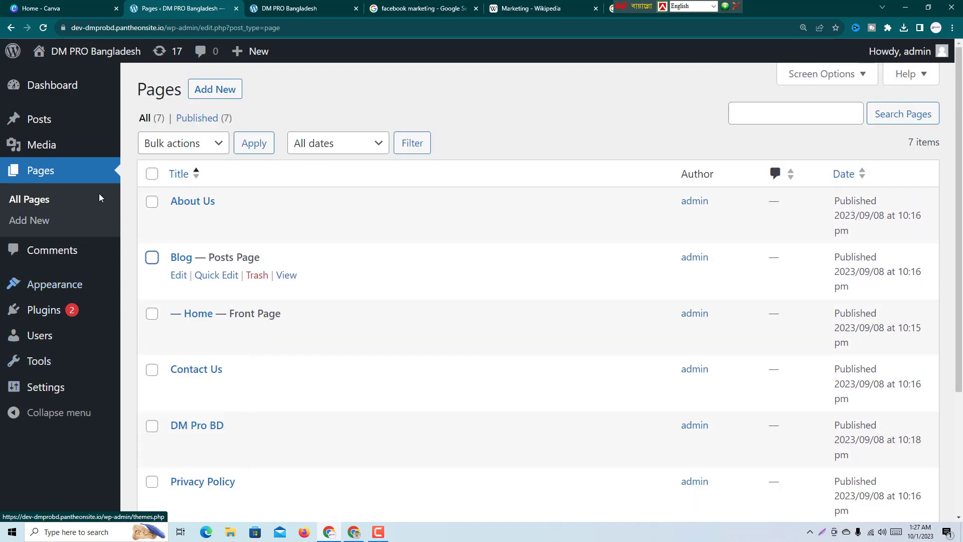
scroll(289, 326, "down", 3)
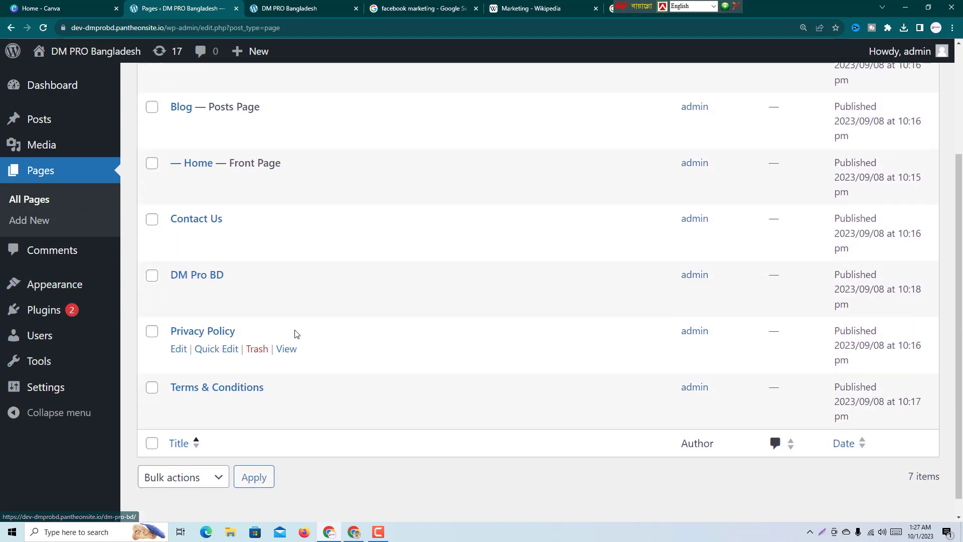
scroll(293, 332, "up", 3)
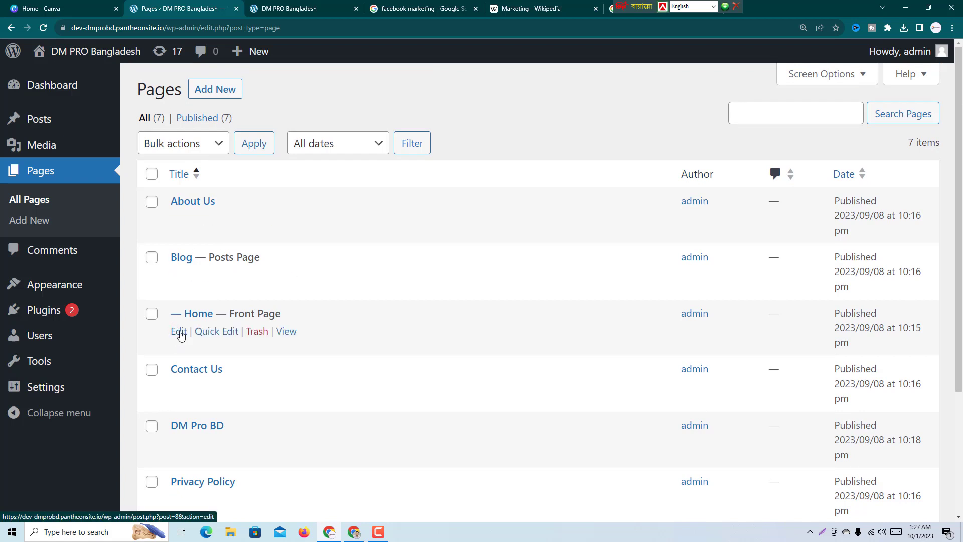
left_click(179, 332)
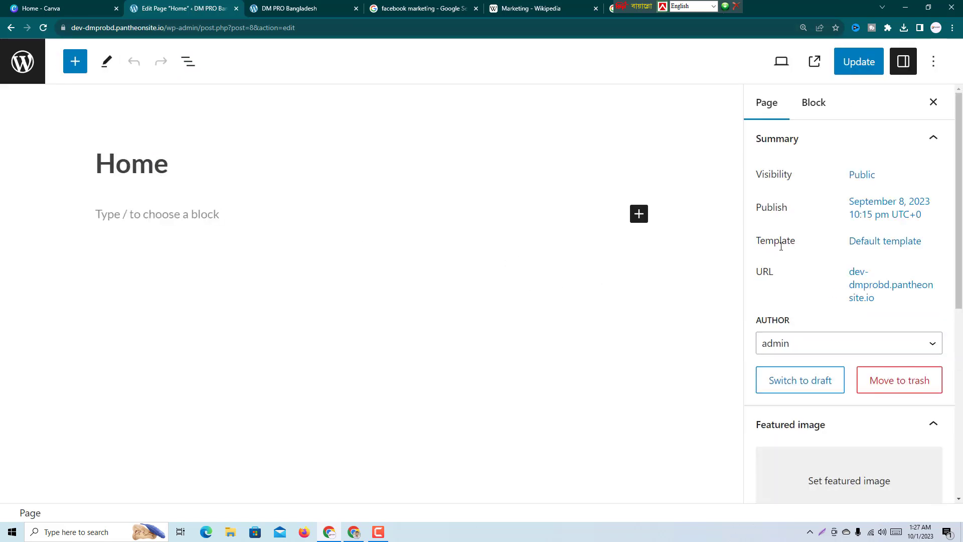
- Assign the Magazine Homepage template to the Home page and update the page
left_click(884, 247)
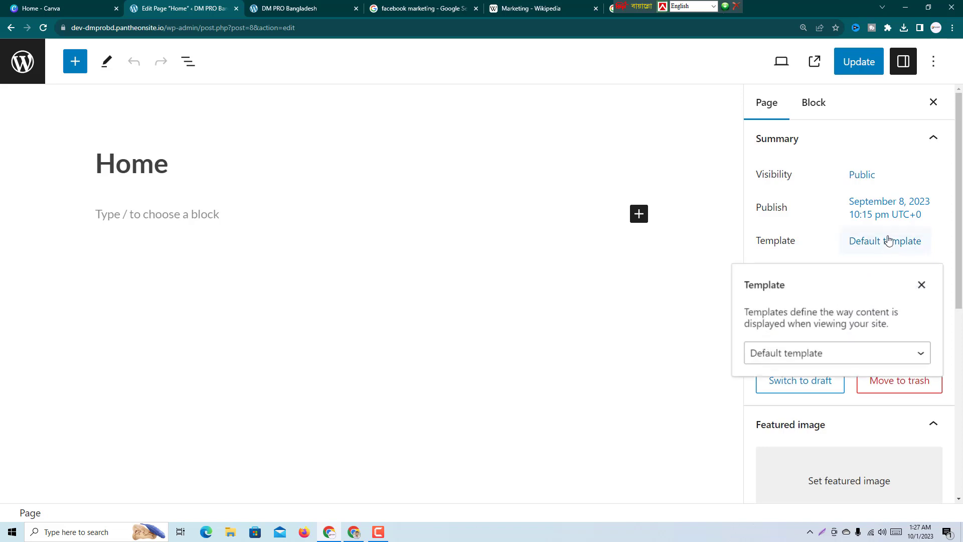
left_click(922, 354)
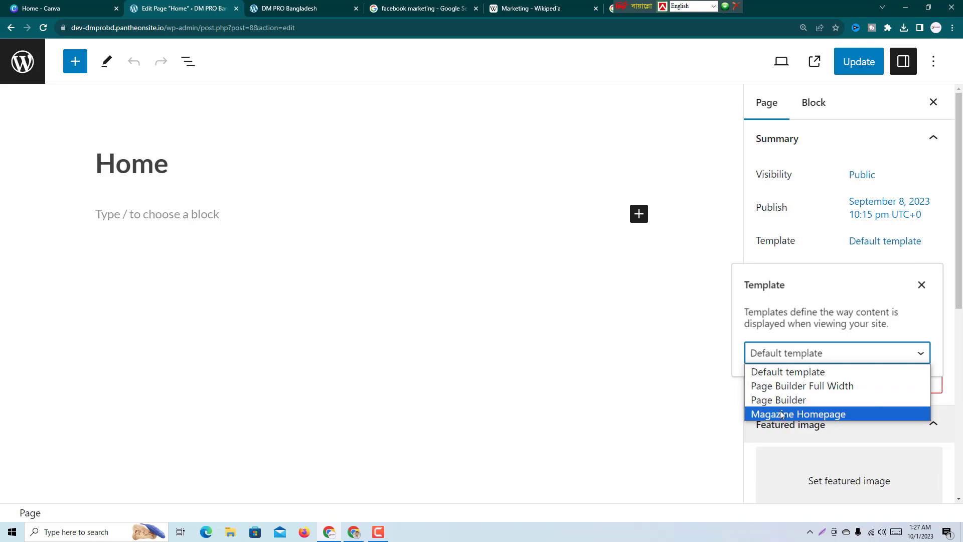
left_click(821, 414)
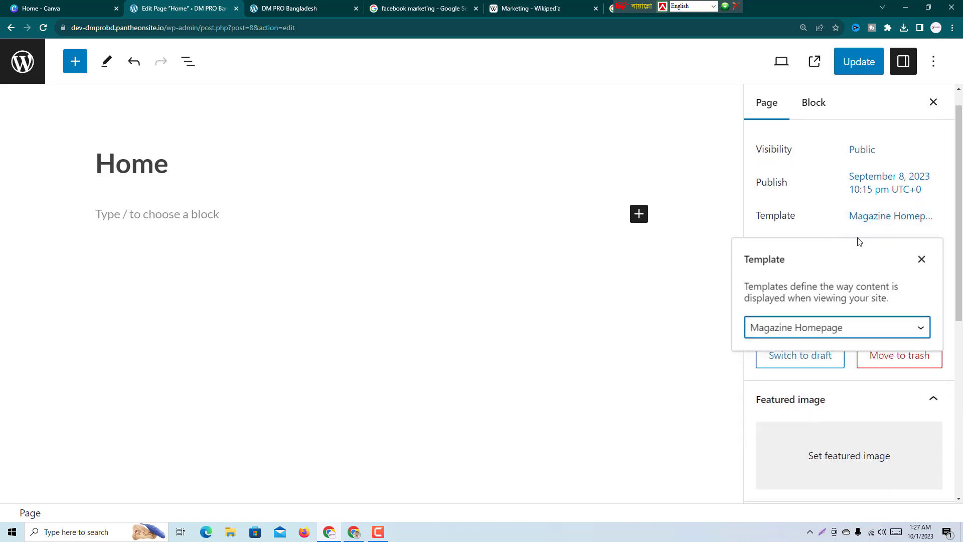
scroll(858, 241, "down", 1)
left_click(859, 61)
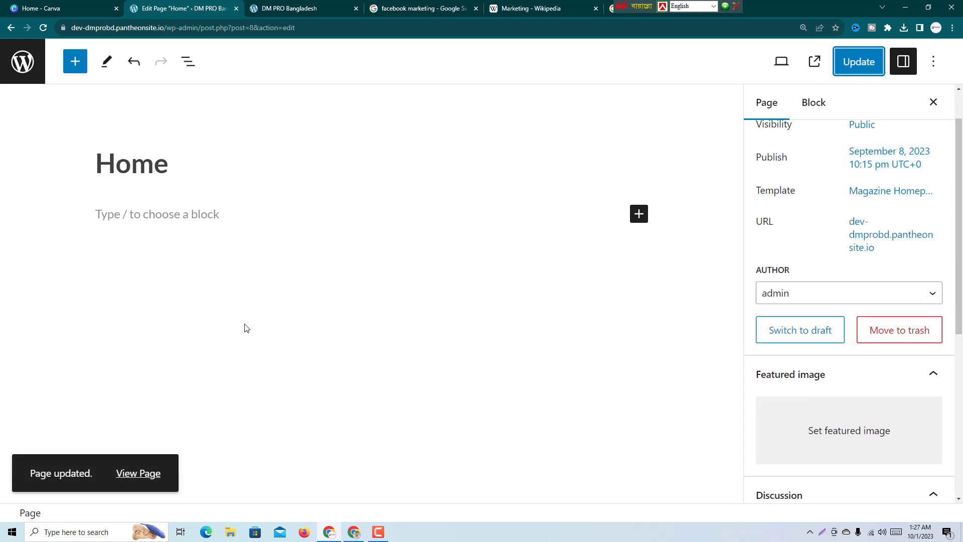
- View the updated Home page in a new browser tab and examine its layout, featured slider and sidebar
right_click(152, 475)
left_click(197, 395)
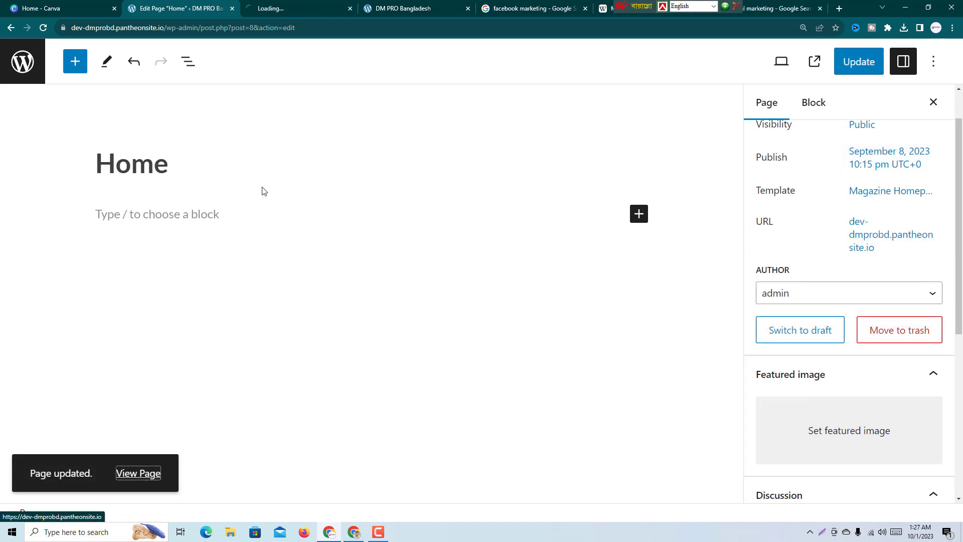
left_click(297, 10)
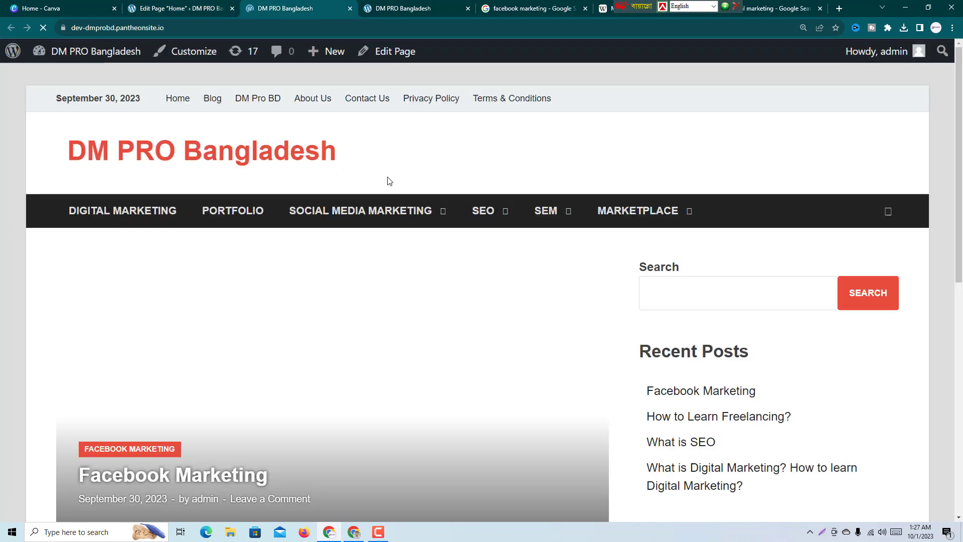
scroll(396, 342, "down", 4)
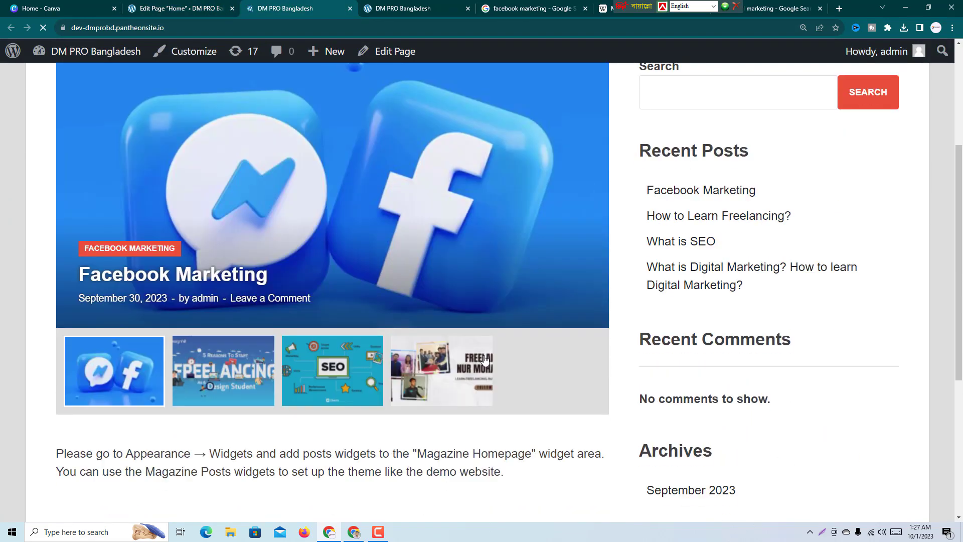
scroll(393, 268, "up", 4)
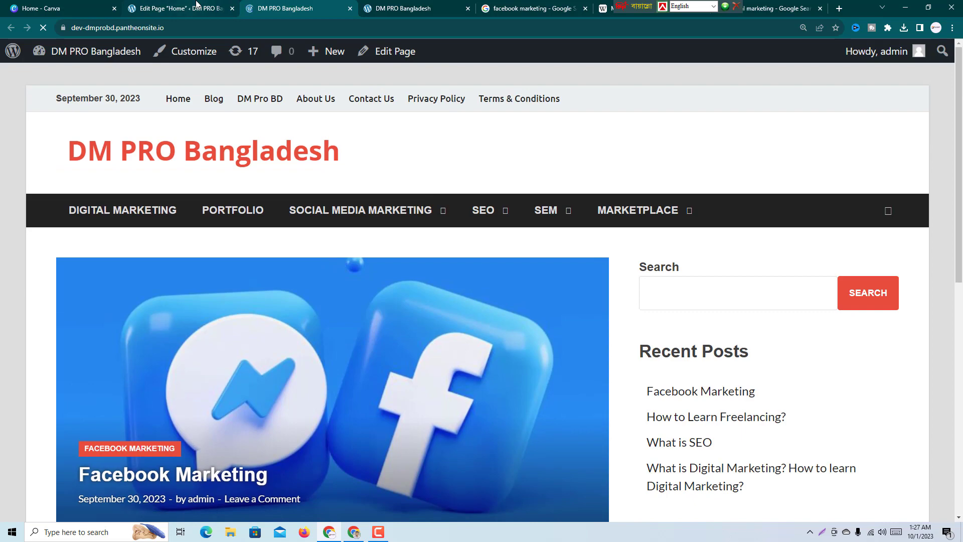
scroll(519, 359, "down", 3)
scroll(519, 359, "down", 5)
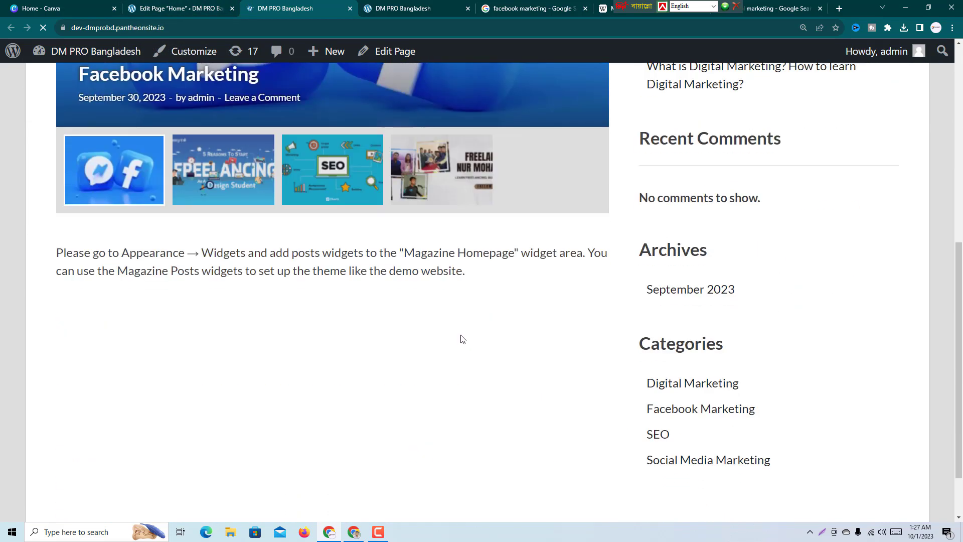
scroll(548, 366, "up", 4)
scroll(473, 333, "up", 1)
scroll(473, 333, "up", 2)
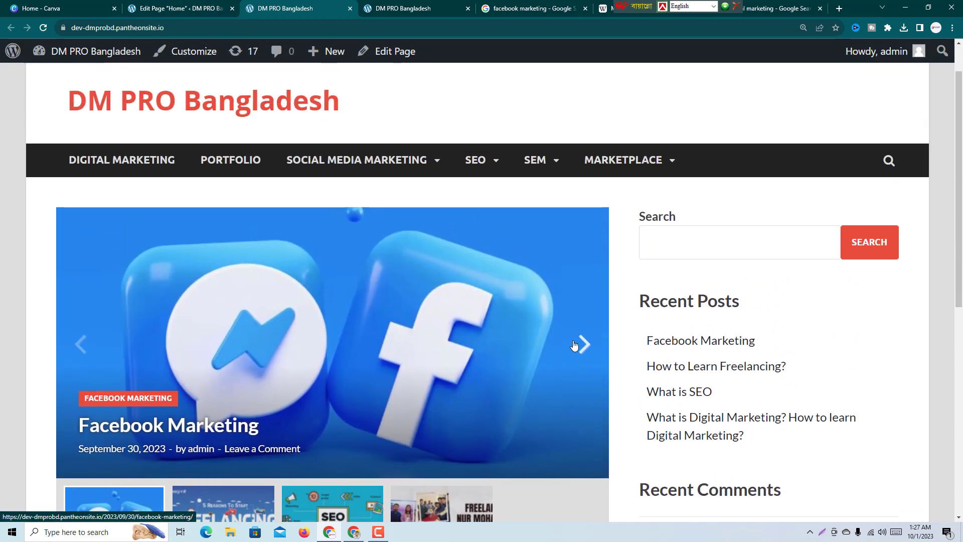
- Advance the homepage's featured slider to the "What is Digital Marketing?" post and examine the rest of the page down to the footer
left_click(585, 344)
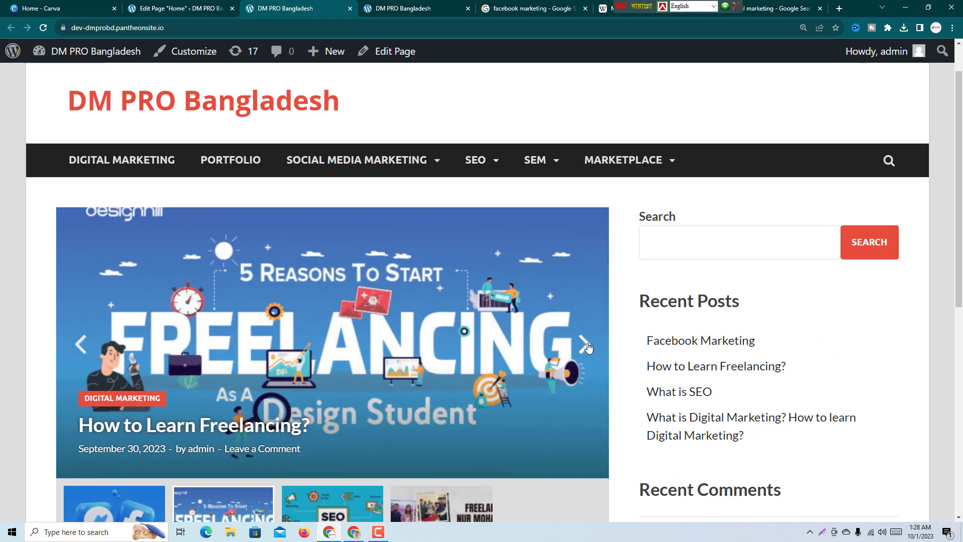
left_click(585, 344)
left_click(585, 344)
scroll(347, 318, "down", 4)
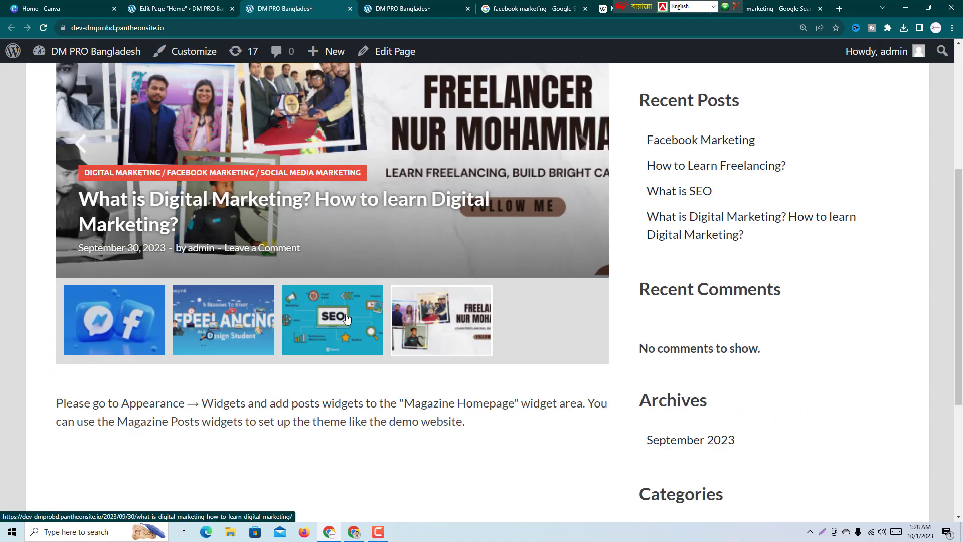
scroll(429, 321, "down", 5)
scroll(427, 327, "up", 8)
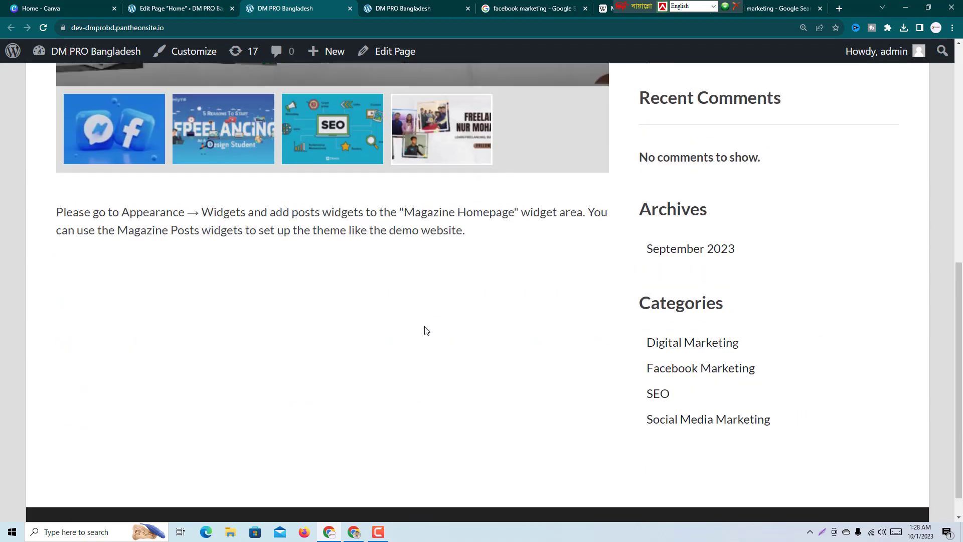
scroll(403, 332, "down", 8)
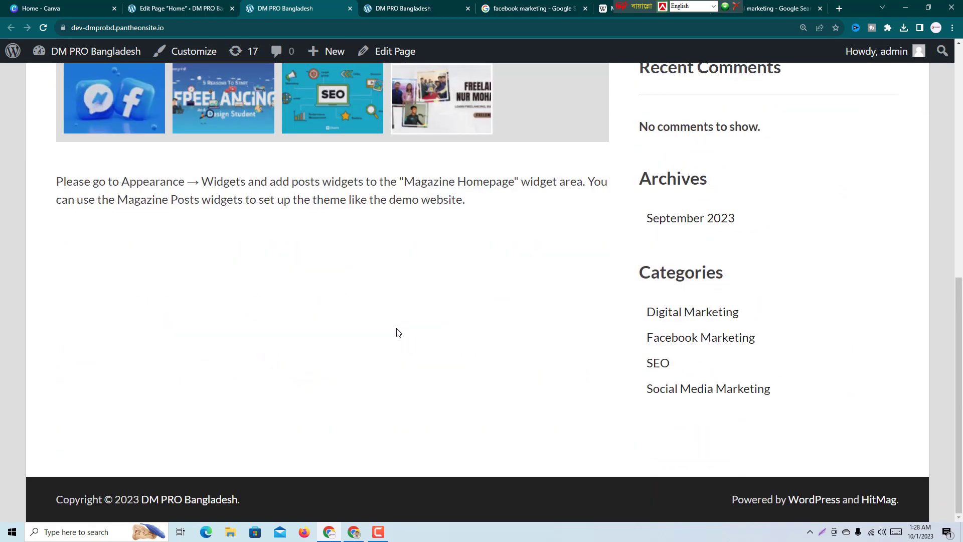
scroll(398, 333, "up", 8)
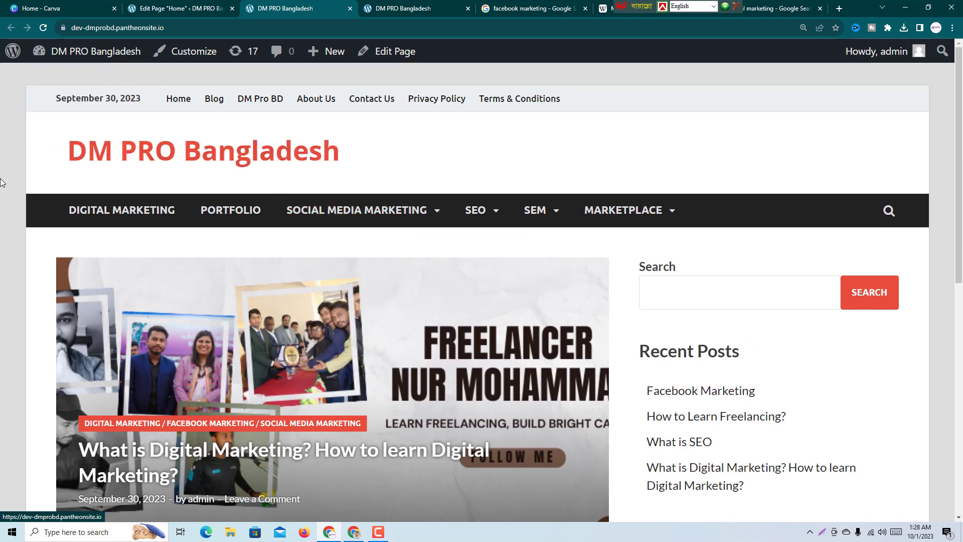
scroll(436, 211, "down", 8)
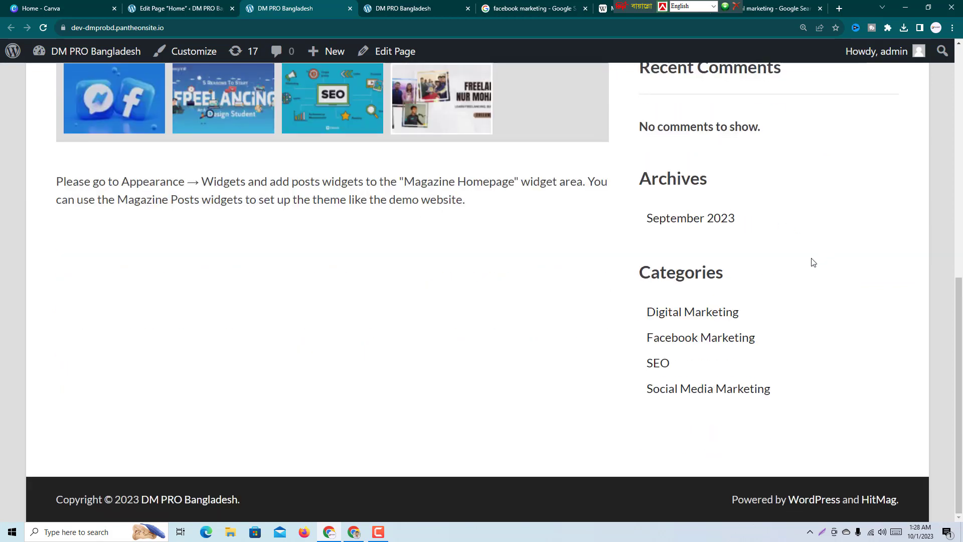